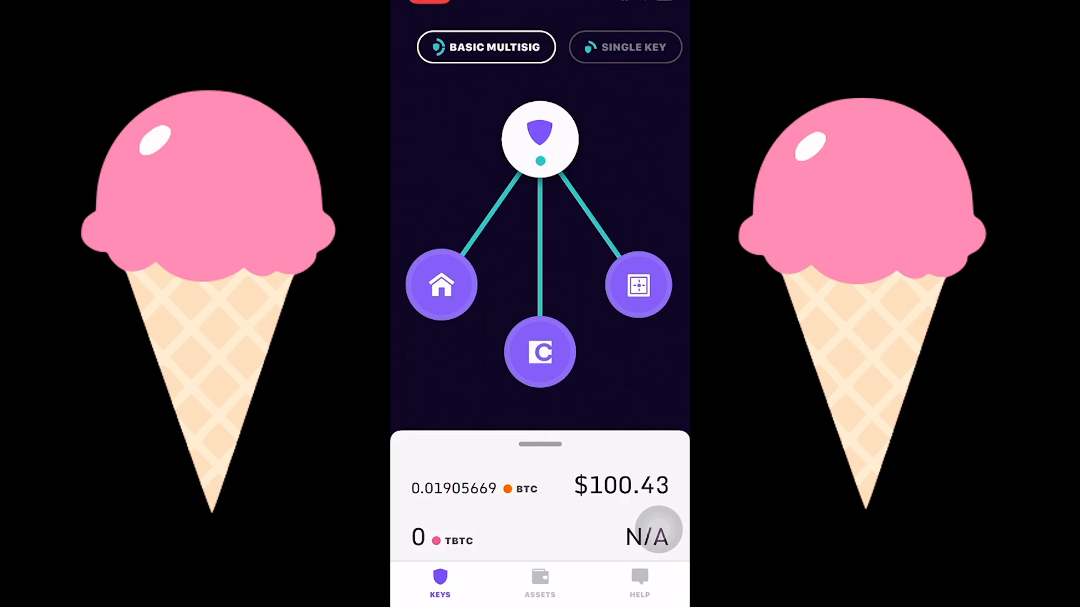
View the Home Key's BTC account public key and derivation path, and close the details
click(442, 285)
click(498, 336)
click(445, 209)
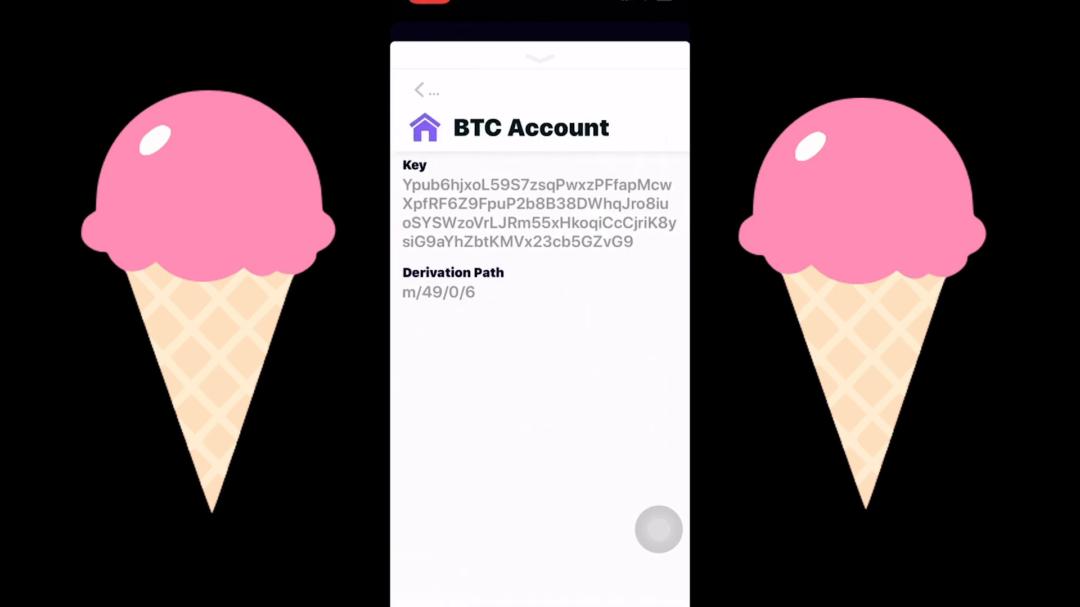
click(540, 58)
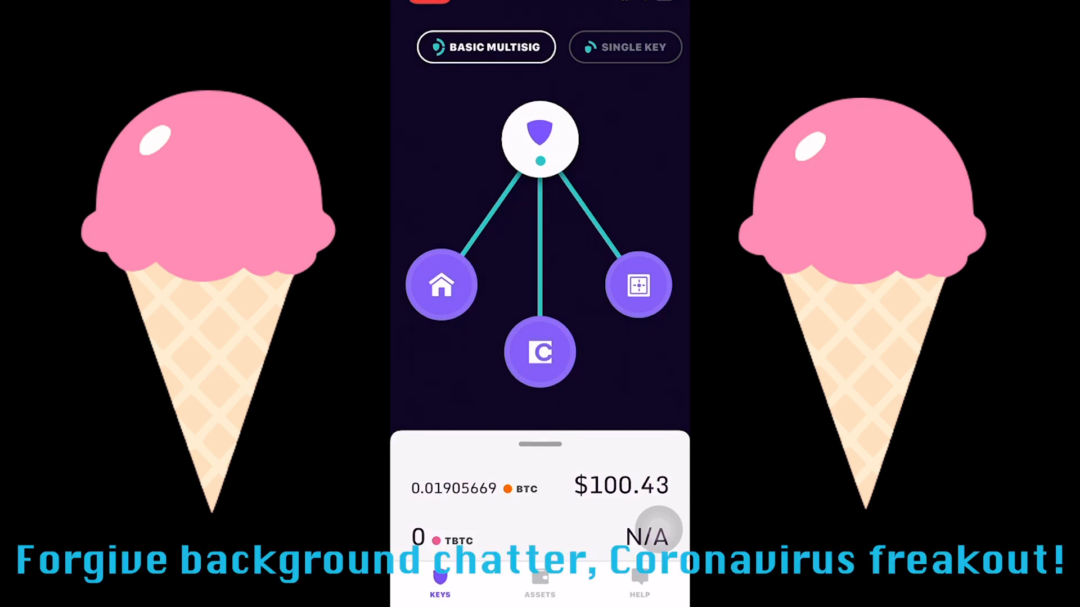
Copy the BTC account public key of the Home Key to the clipboard
click(441, 285)
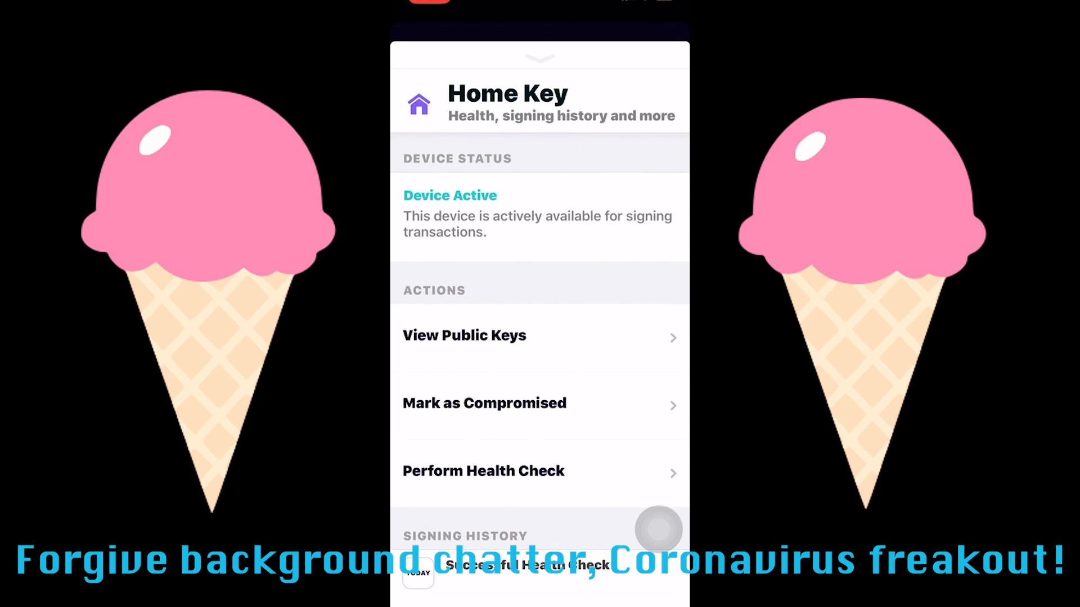
click(465, 336)
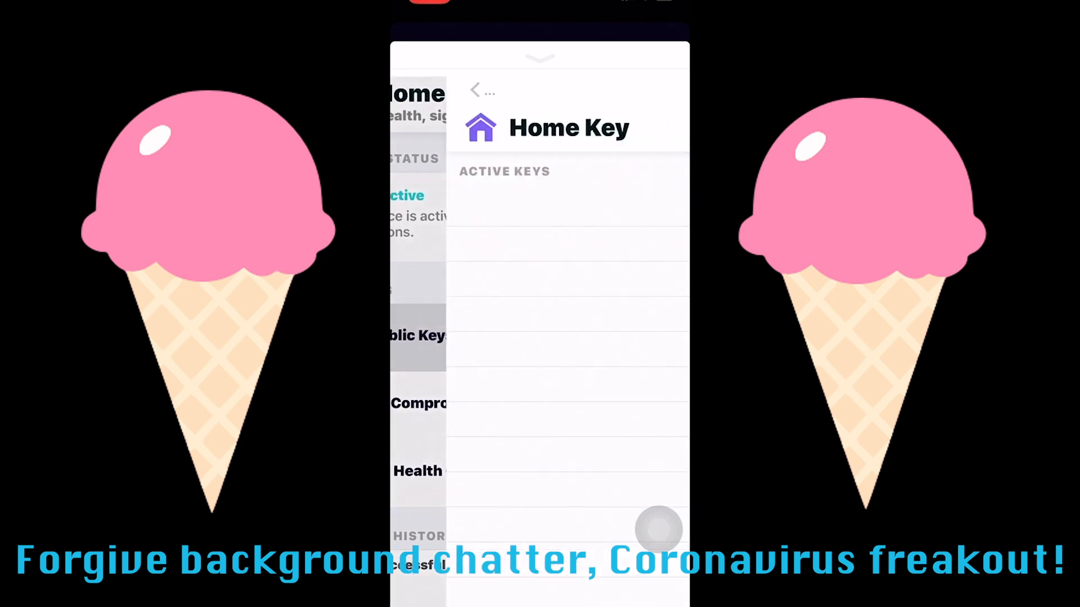
click(444, 210)
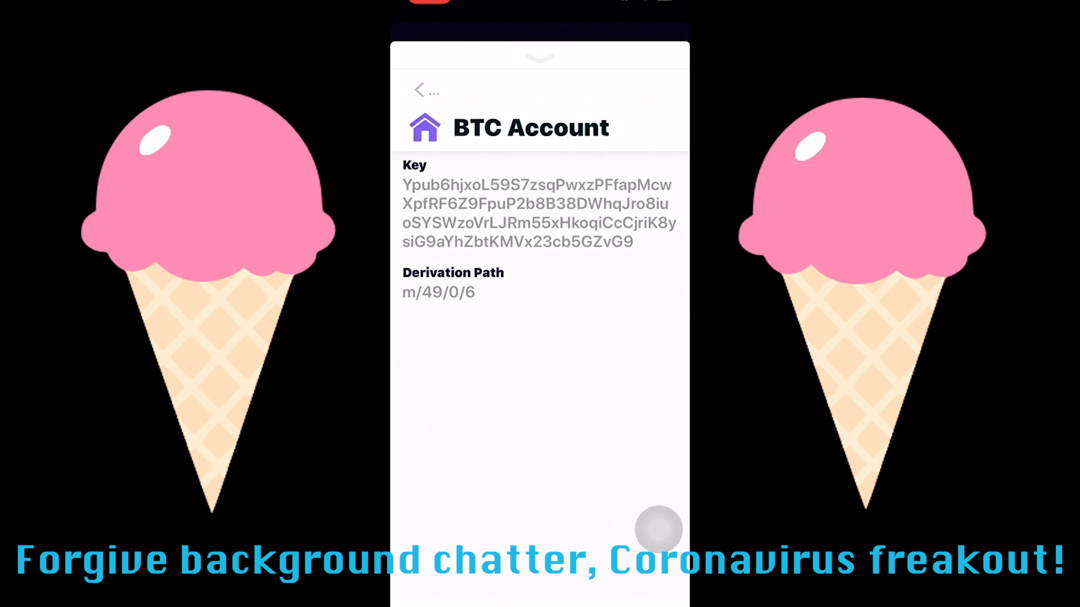
click(539, 214)
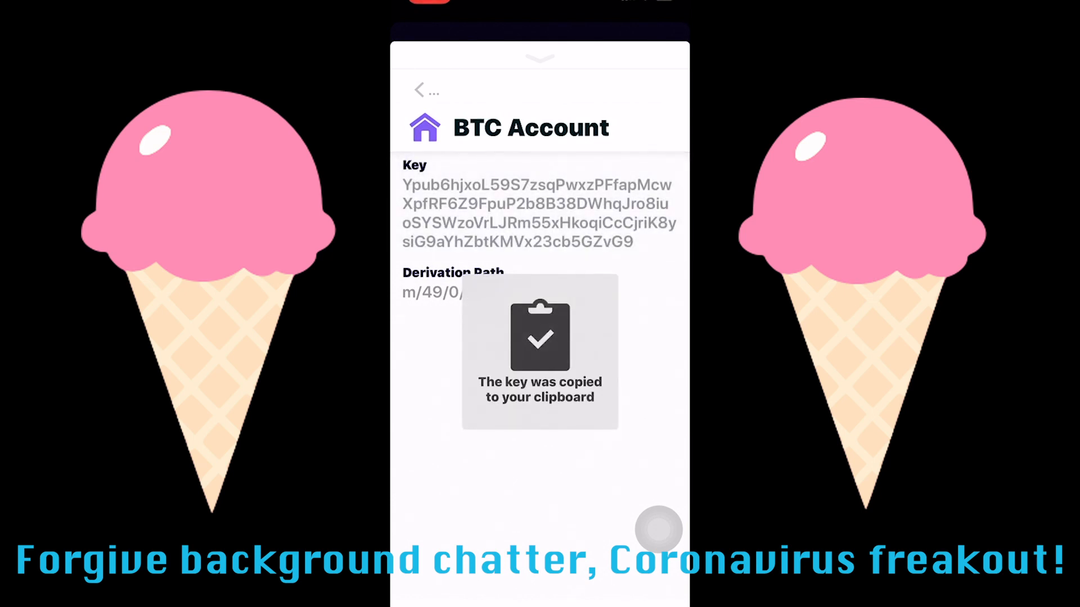
Switch to Signal and send the copied Home Key public key in the Note to Self conversation
drag(540, 603, 540, 360)
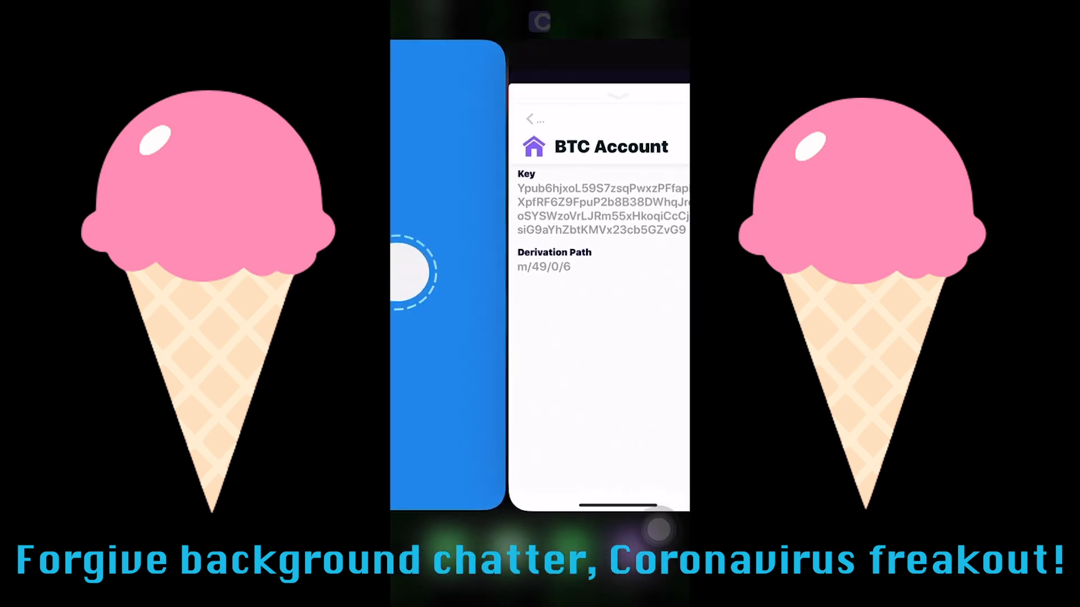
drag(483, 315, 607, 315)
click(554, 298)
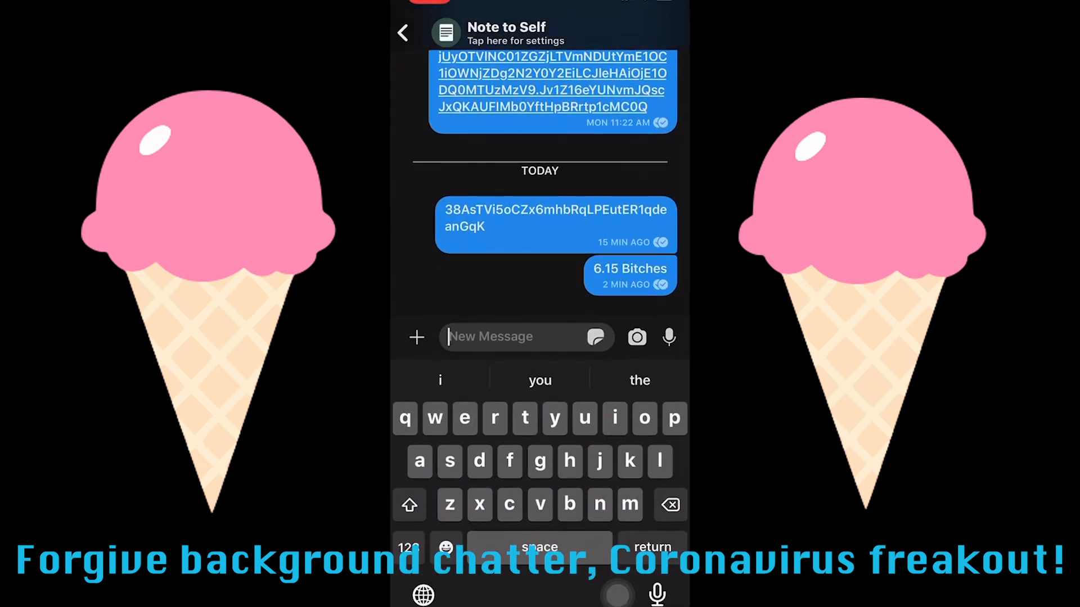
click(449, 336)
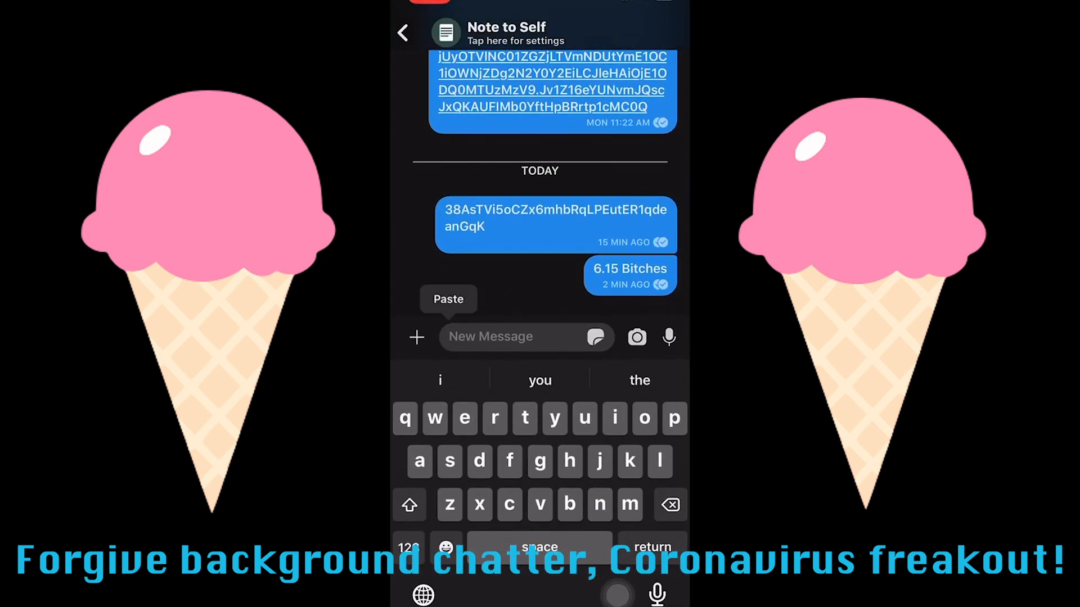
click(446, 299)
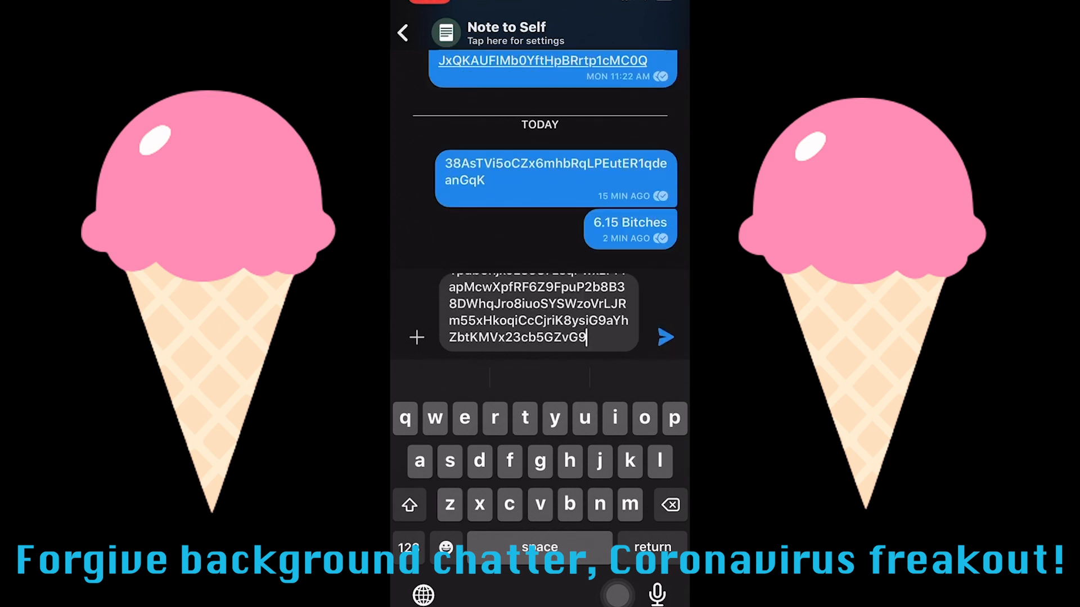
click(665, 338)
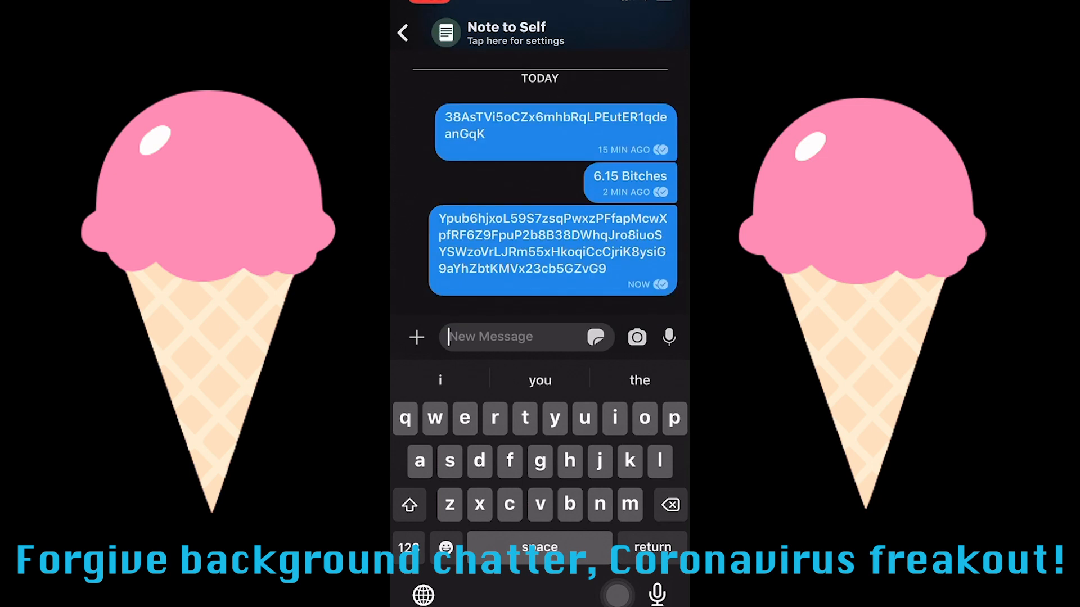
Switch back to Casa, unlock it with the PIN and close the Home Key's BTC account details
drag(540, 604, 612, 548)
drag(624, 585, 656, 526)
text(••••••)
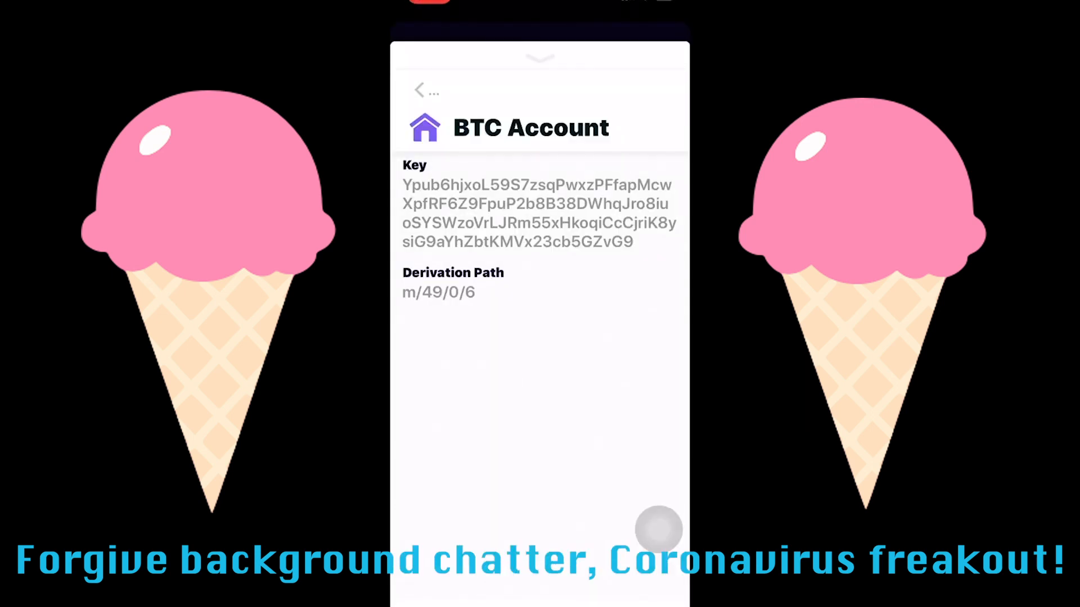
drag(540, 58, 540, 348)
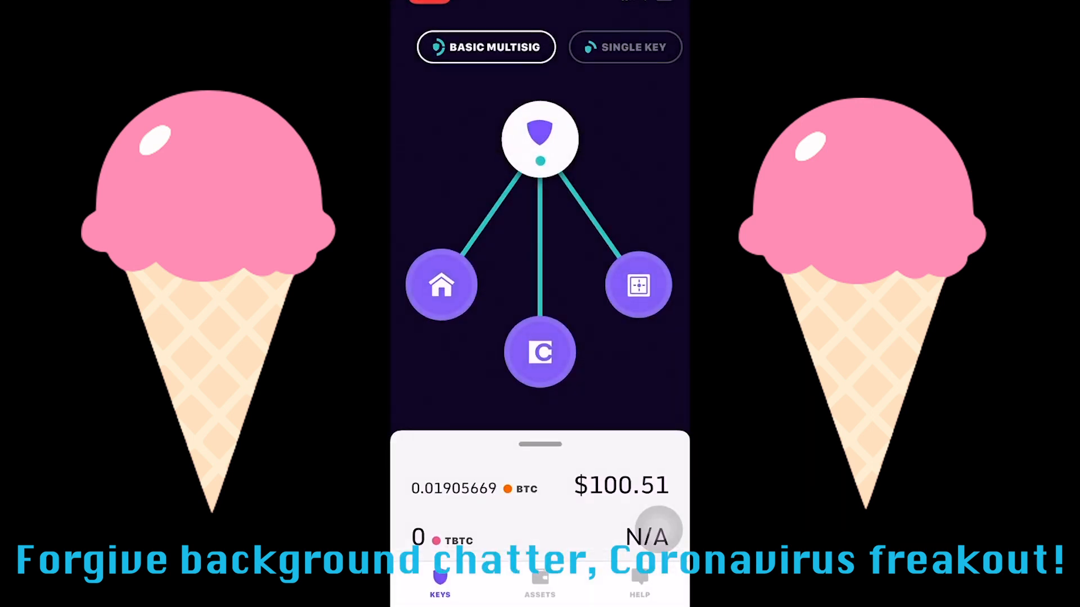
Copy the BTC account public key of the Recovery Key from the Basic Multisig overview
click(540, 139)
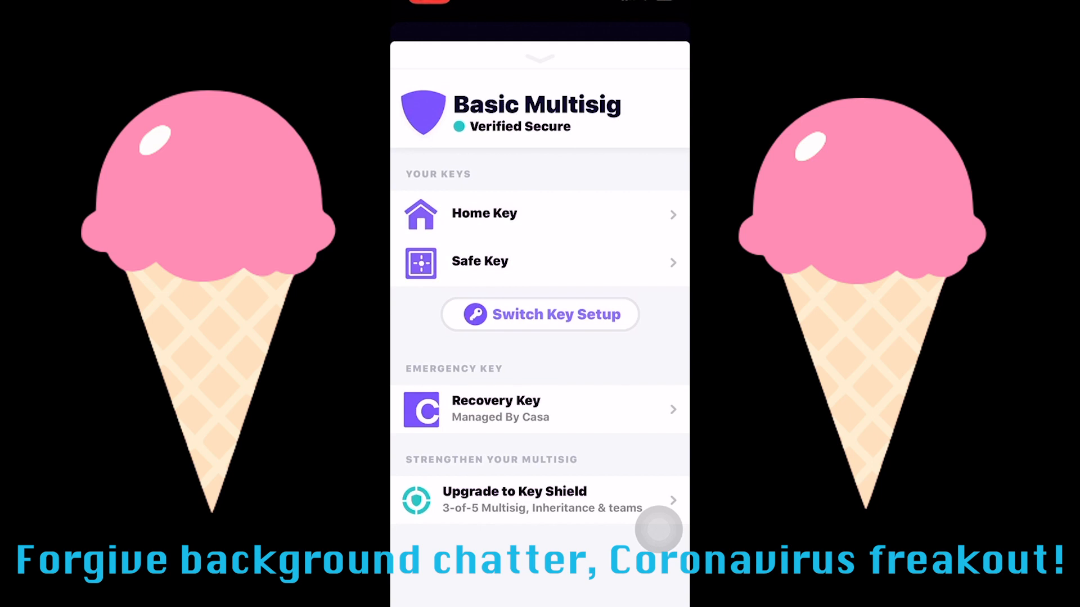
click(540, 58)
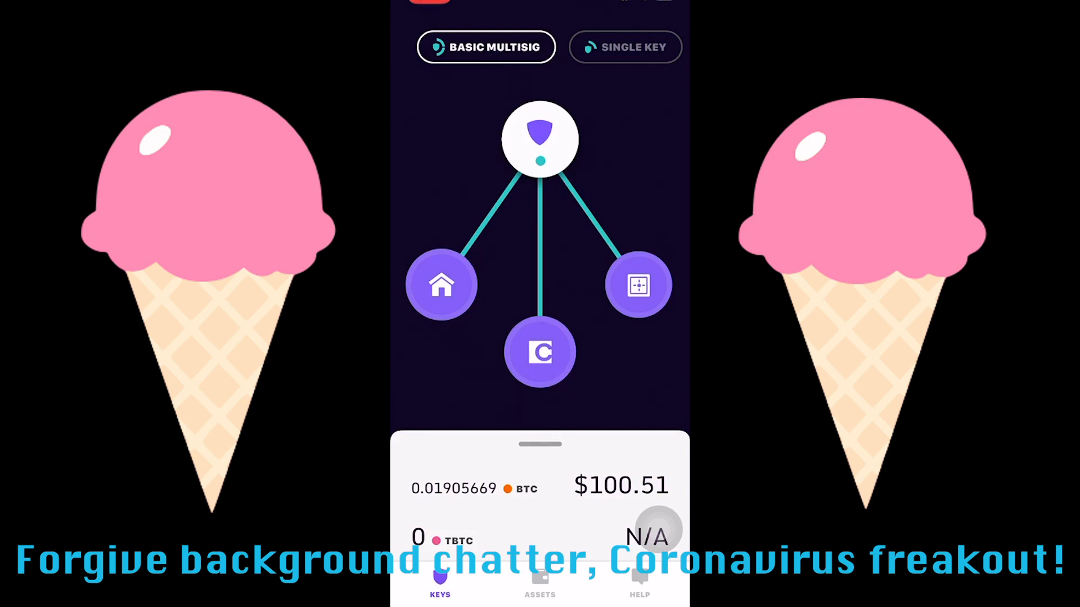
click(540, 140)
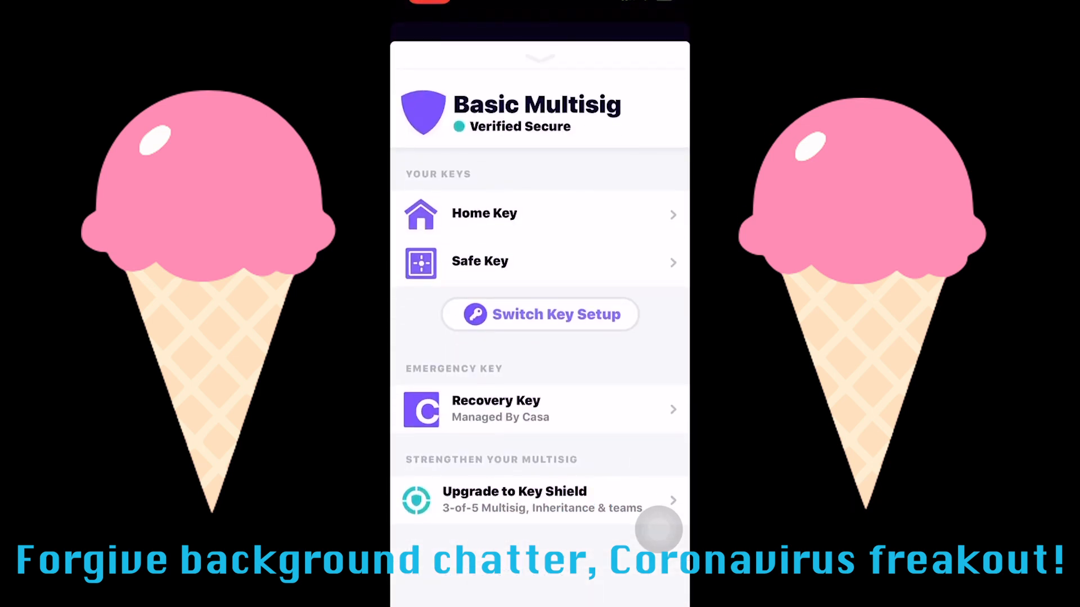
click(539, 410)
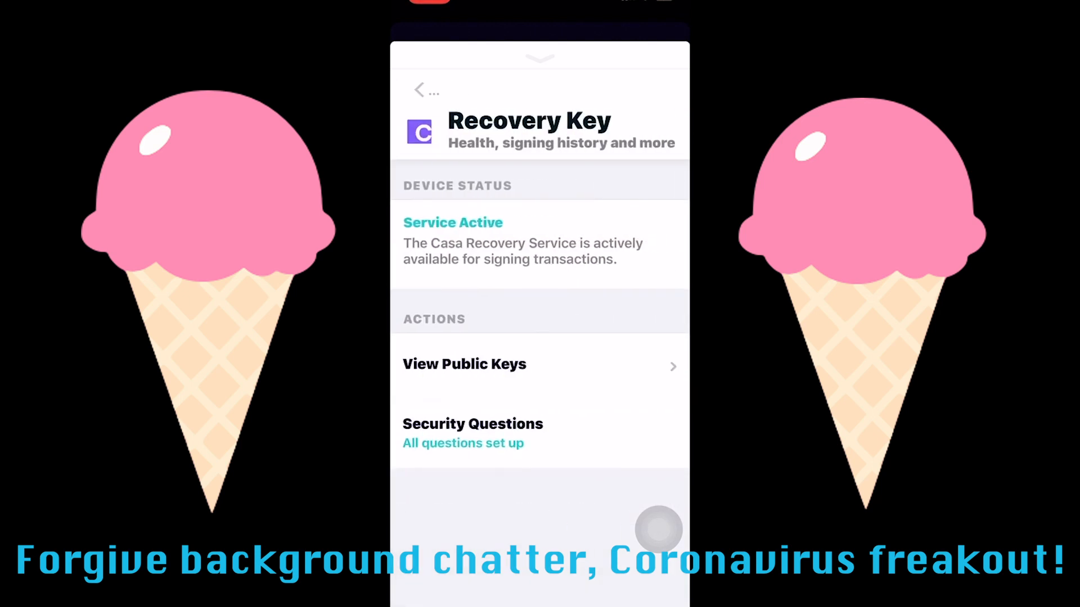
click(506, 365)
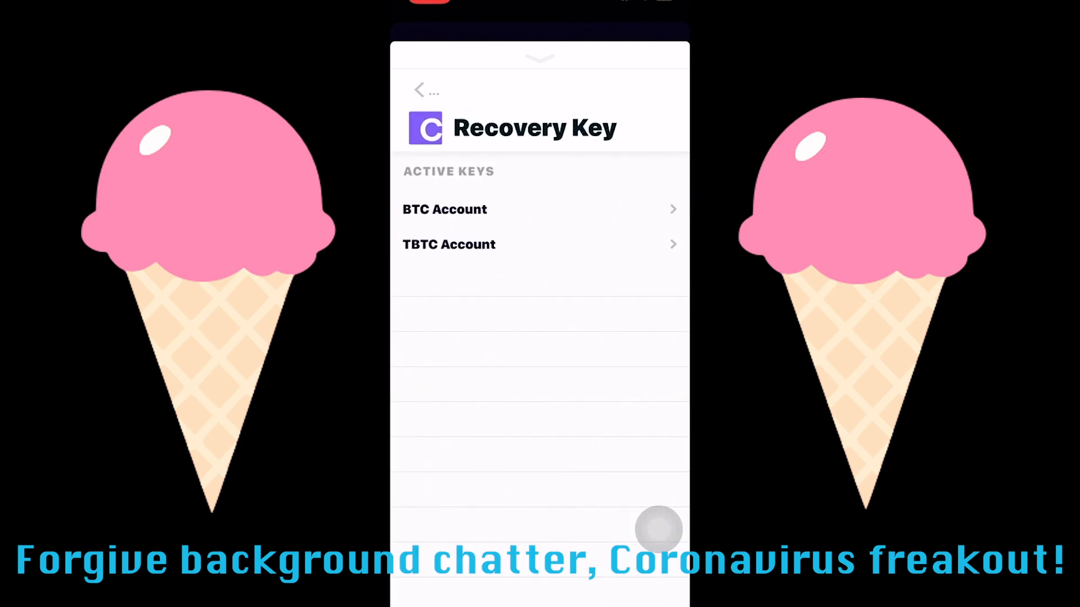
click(444, 209)
click(537, 214)
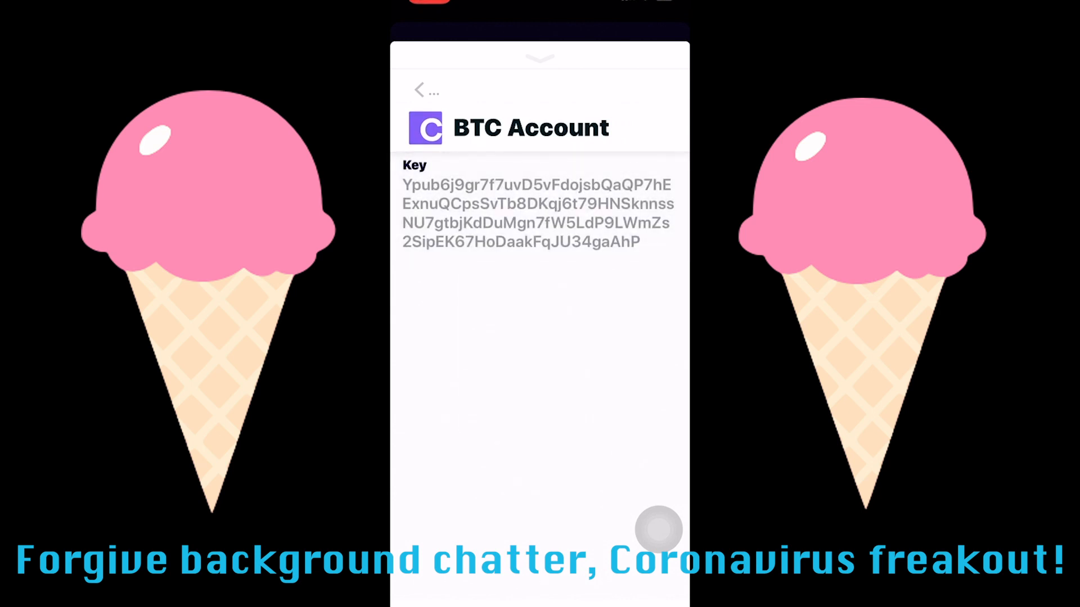
Switch to Signal and send the copied Recovery Key public key in the Note to Self conversation
drag(489, 601, 613, 484)
click(478, 298)
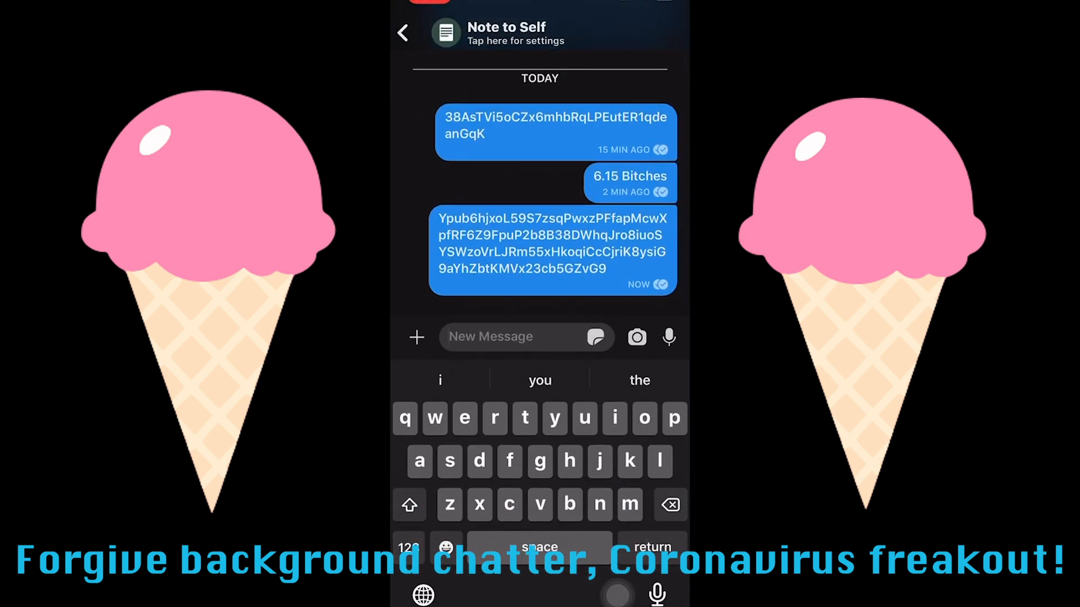
click(450, 336)
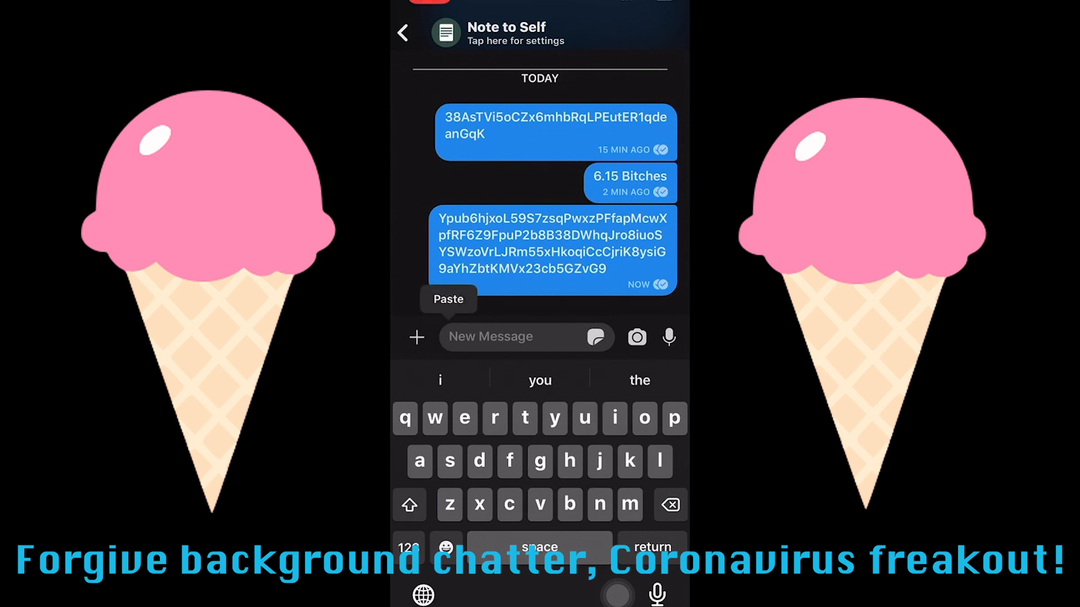
click(448, 299)
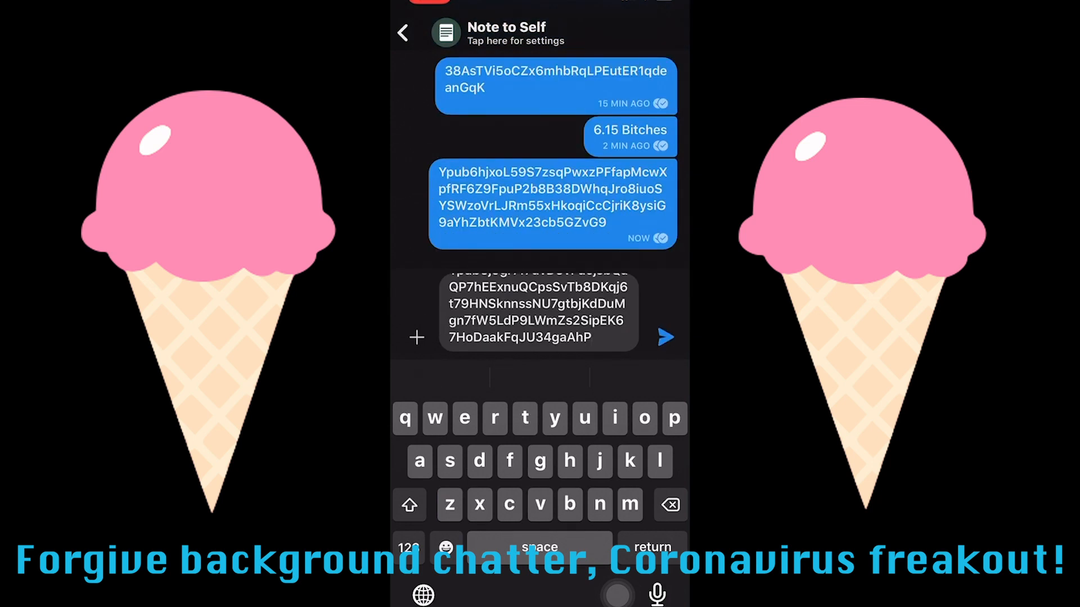
click(665, 337)
Switch back to Casa, unlock it with the PIN and close the Recovery Key's BTC account details
drag(540, 601, 562, 461)
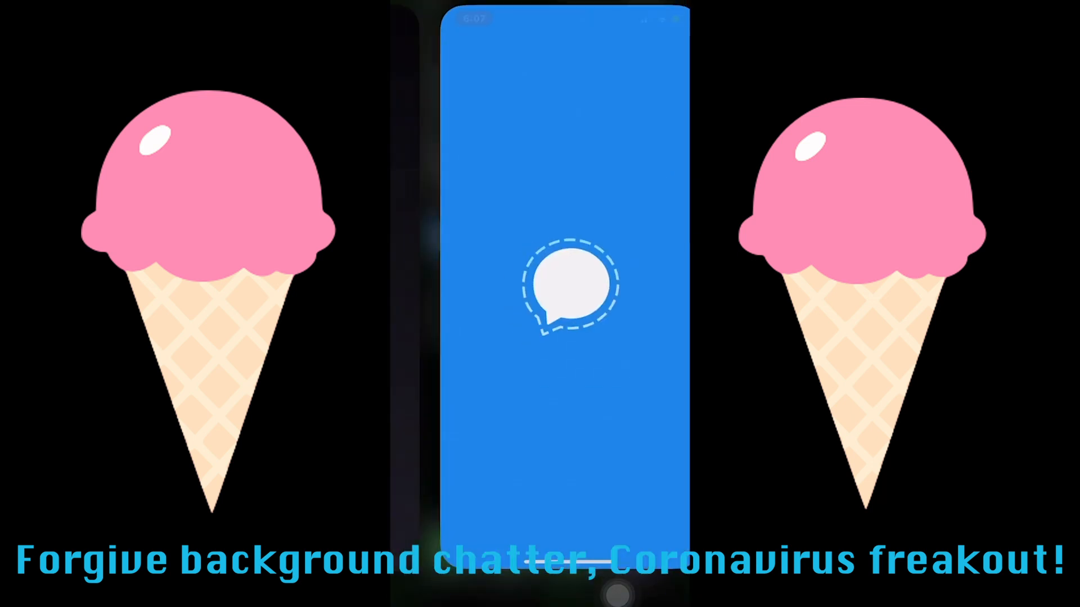
click(540, 298)
text(••••••)
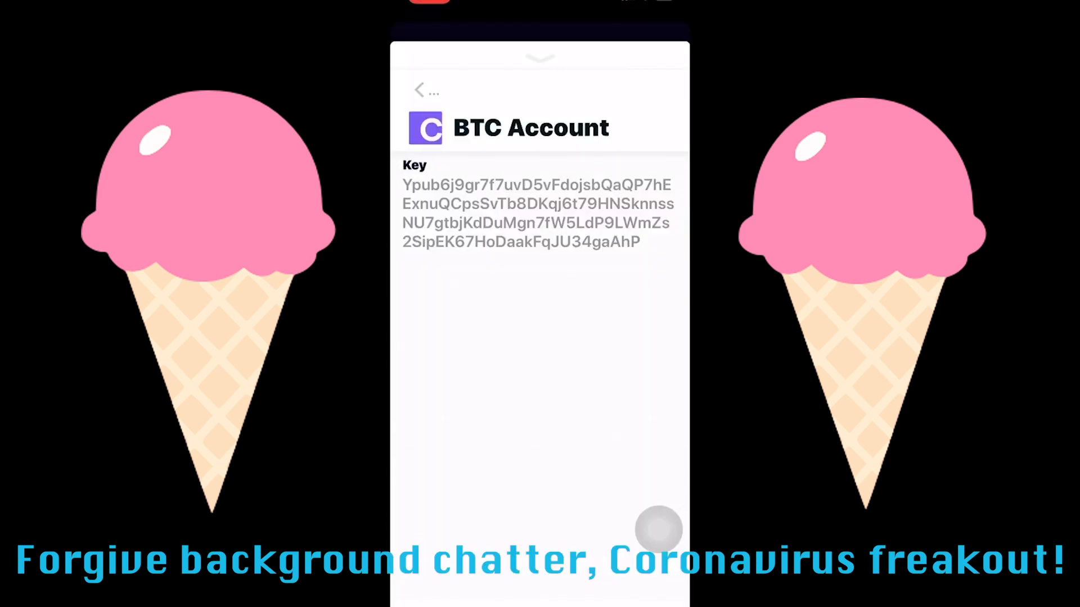
click(540, 58)
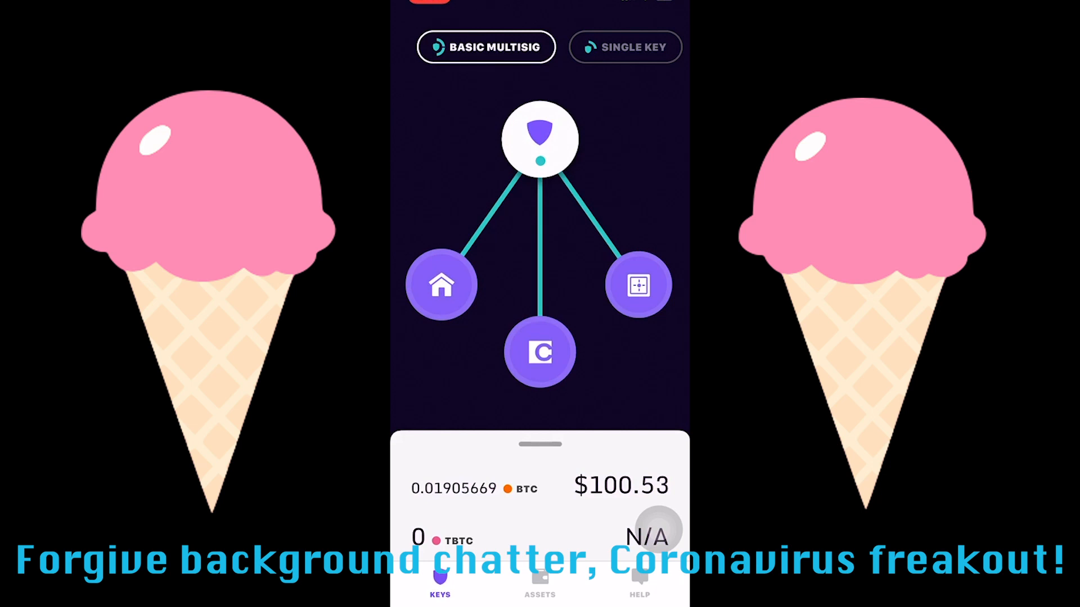
Copy the BTC account public key of the Safe Key to the clipboard
click(638, 285)
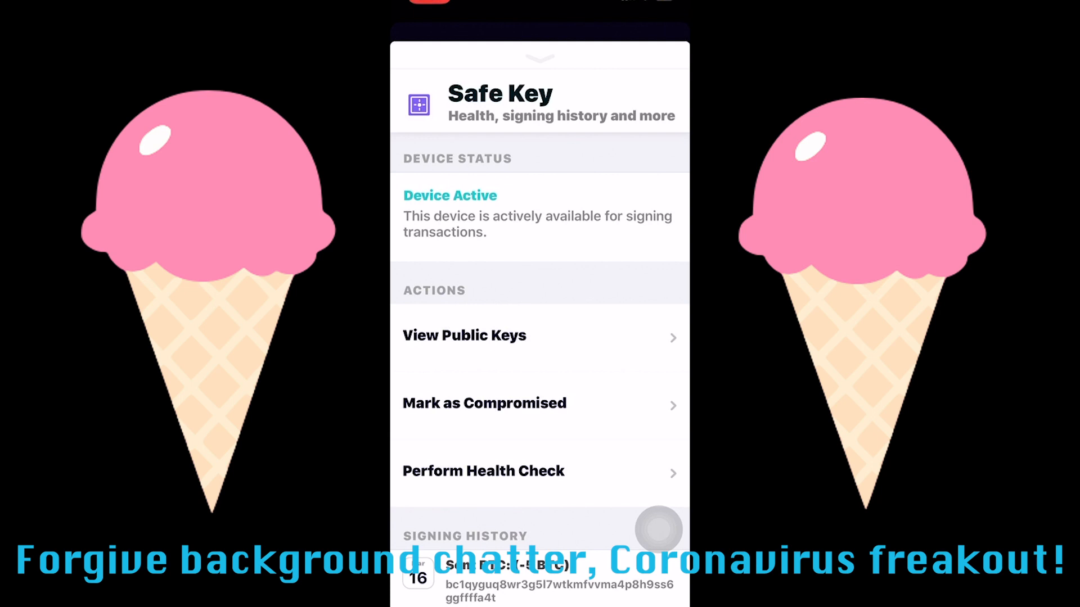
click(465, 337)
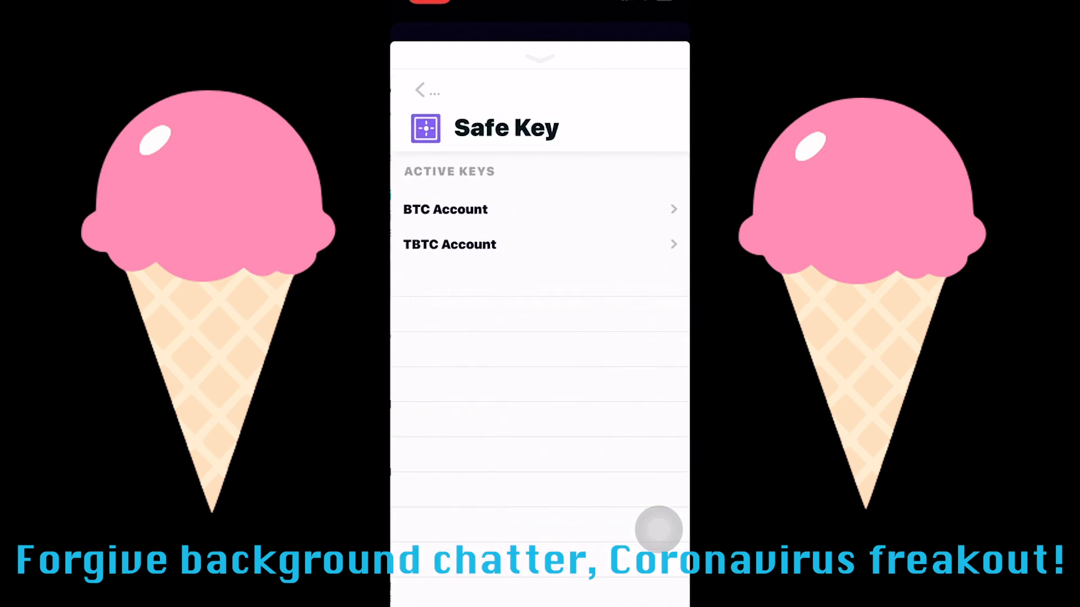
click(444, 209)
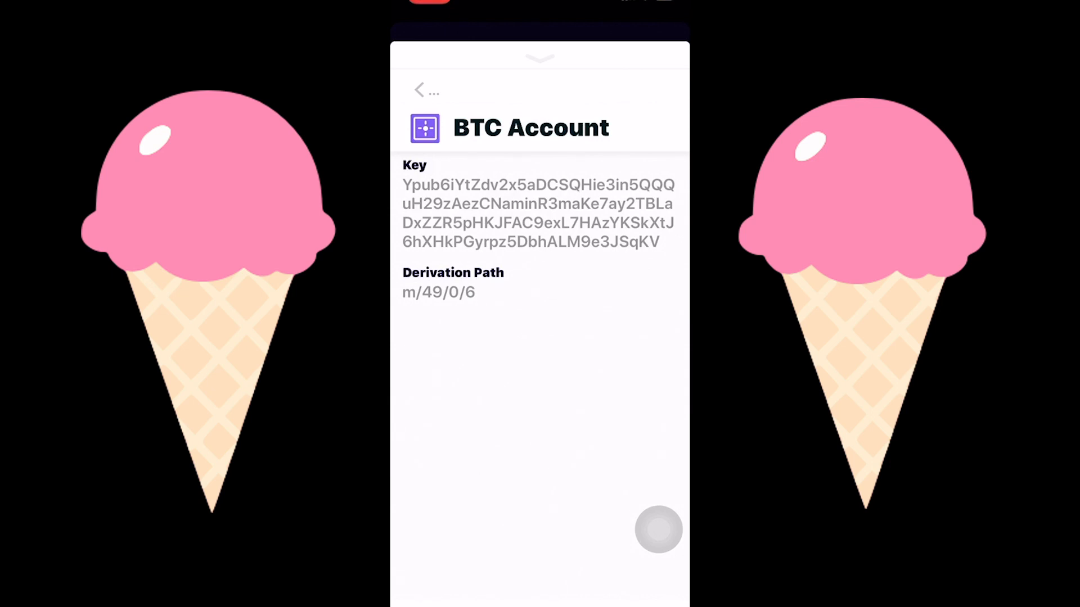
click(539, 205)
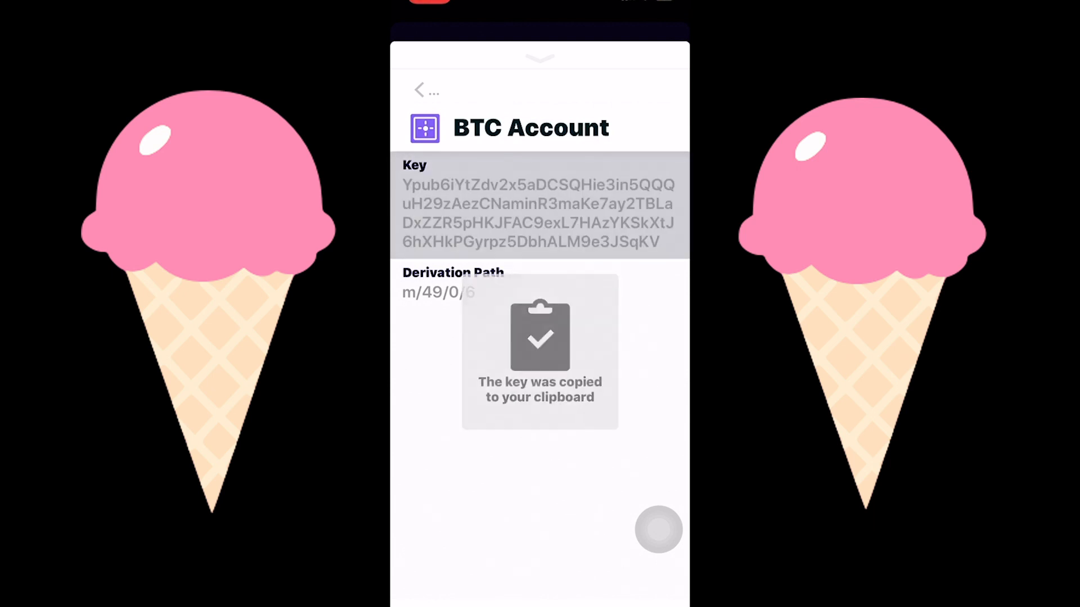
Switch to Signal and send the copied Safe Key public key in the Note to Self conversation
drag(540, 603, 574, 483)
click(528, 298)
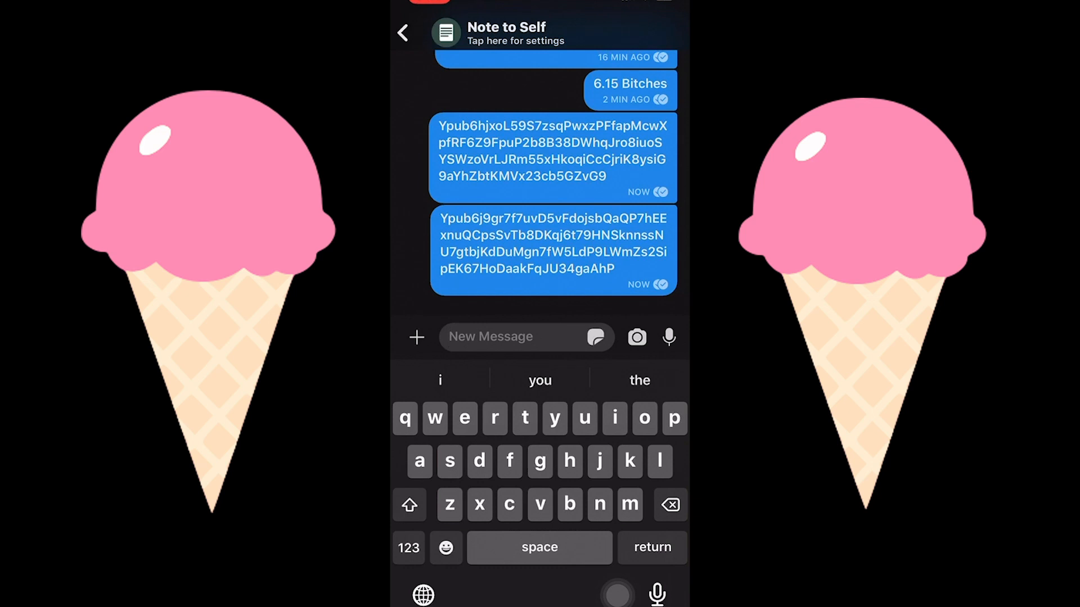
click(491, 337)
click(448, 299)
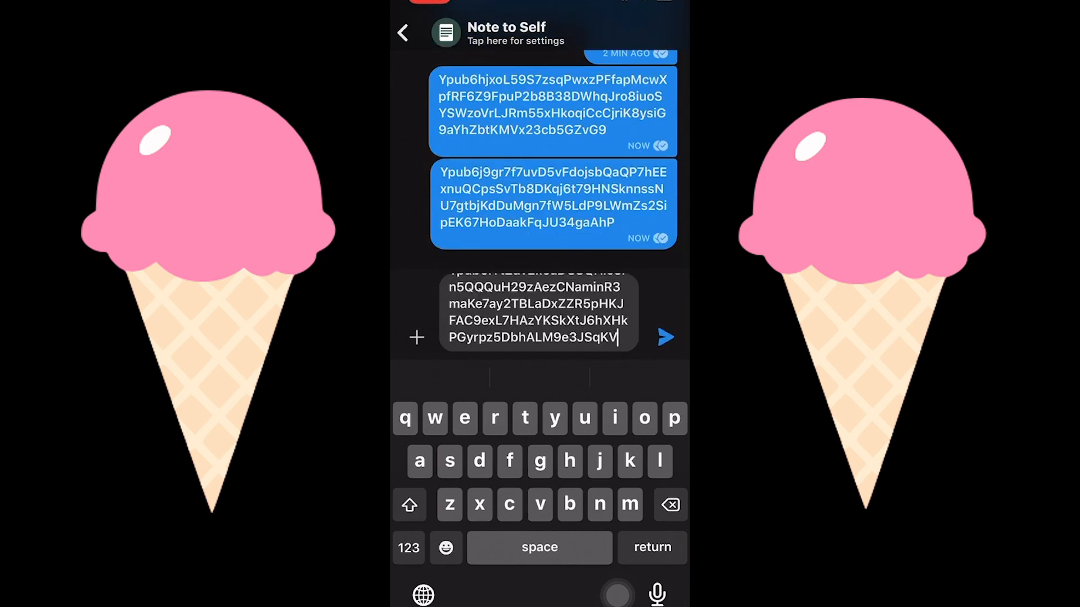
click(664, 337)
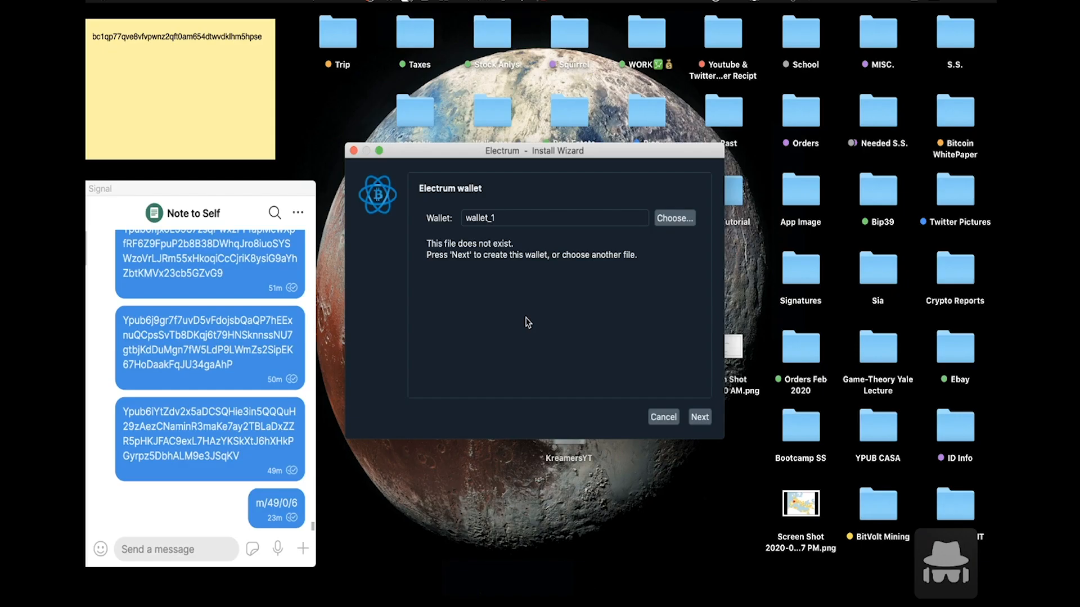
Review the three public keys and the derivation path in the desktop Signal Note to Self conversation
scroll(221, 336, up, 2)
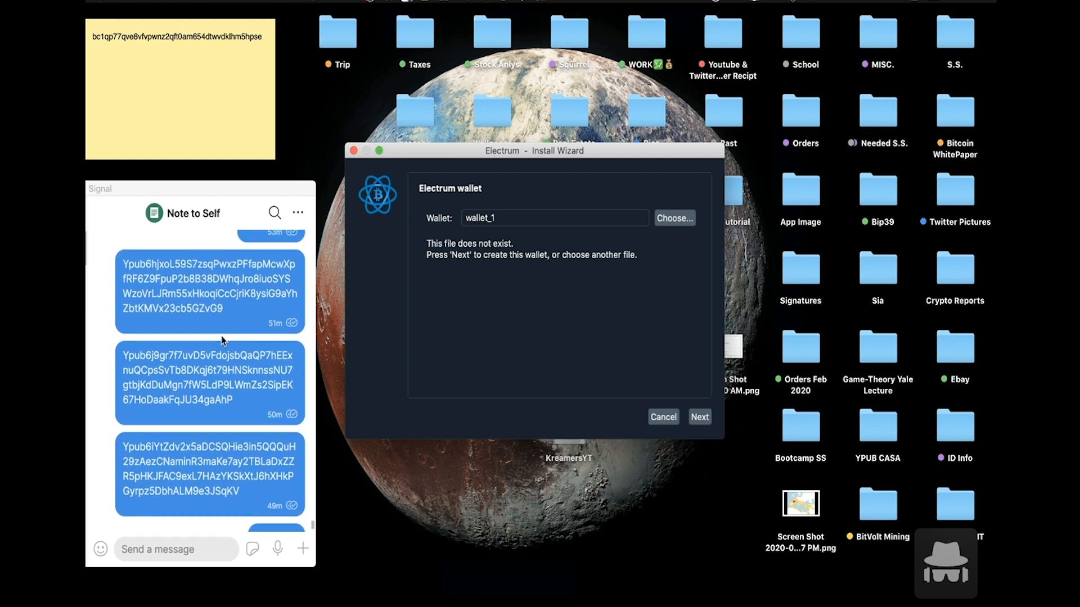
scroll(221, 337, down, 2)
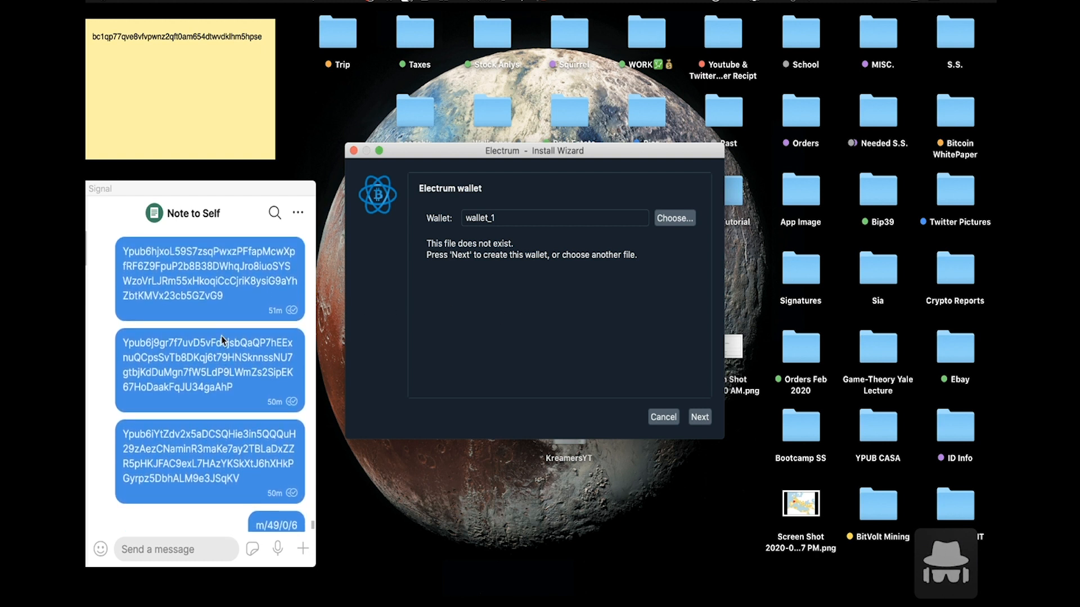
scroll(222, 339, down, 2)
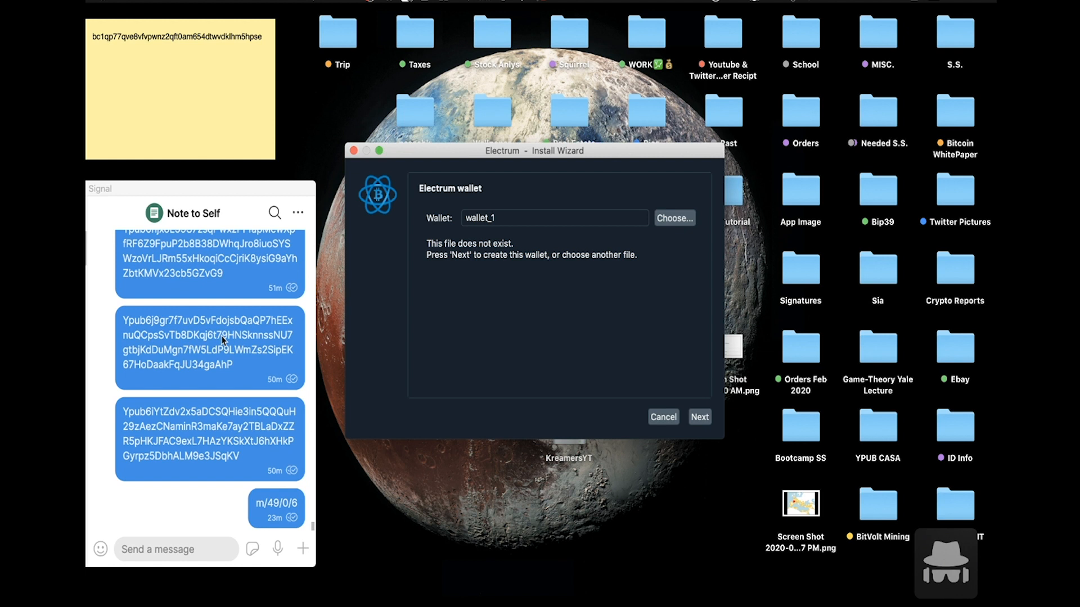
scroll(222, 341, up, 1)
scroll(222, 341, down, 1)
scroll(222, 341, up, 1)
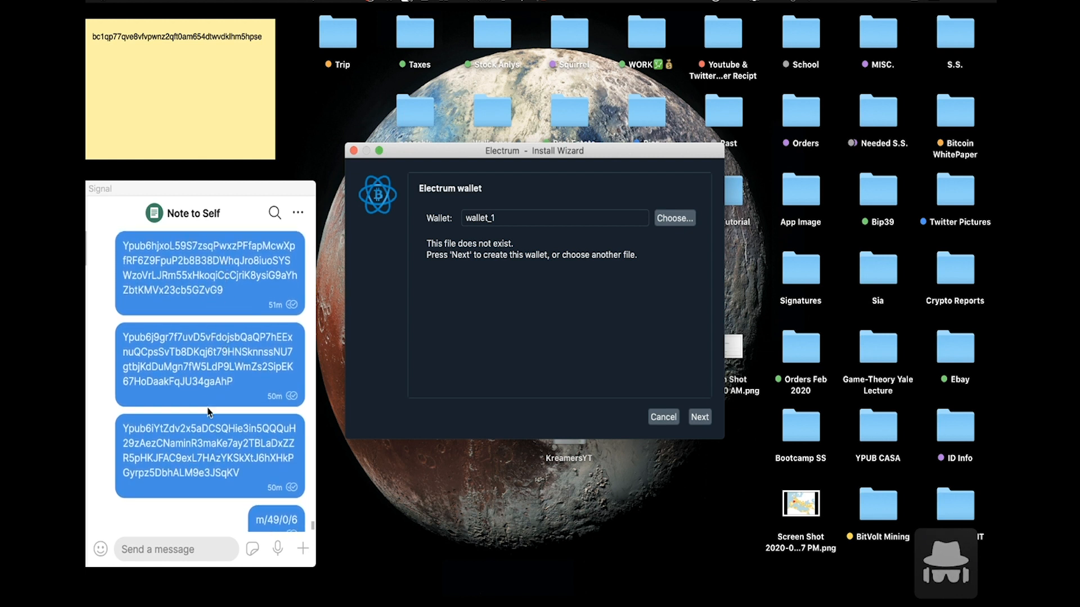
scroll(217, 420, down, 2)
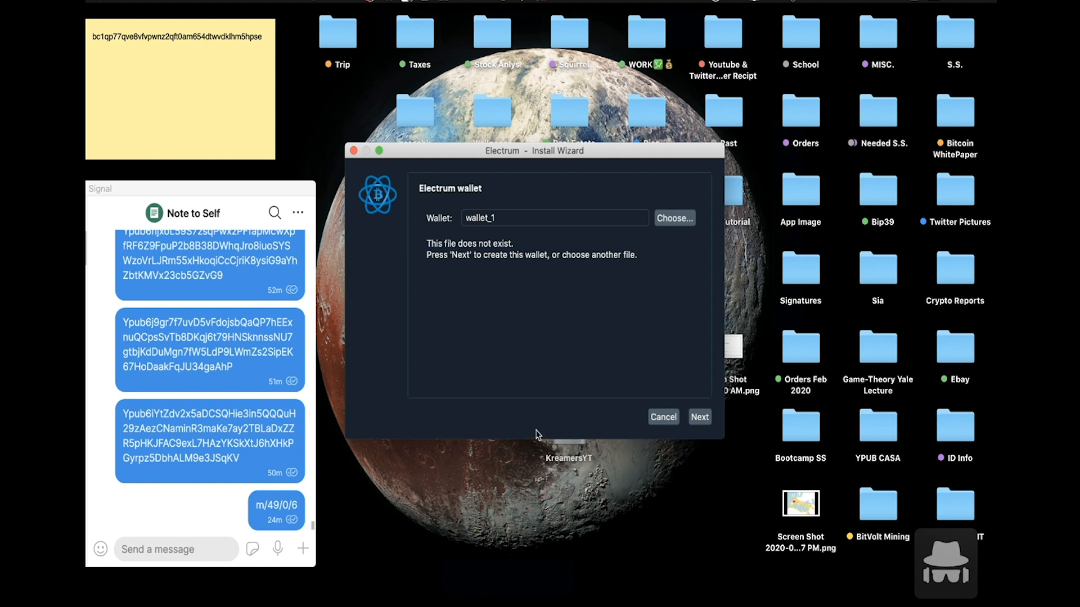
Name the new Electrum wallet file "Casa Tutorial" and continue to the wallet type selection
click(545, 221)
key(super+a)
key(BackSpace)
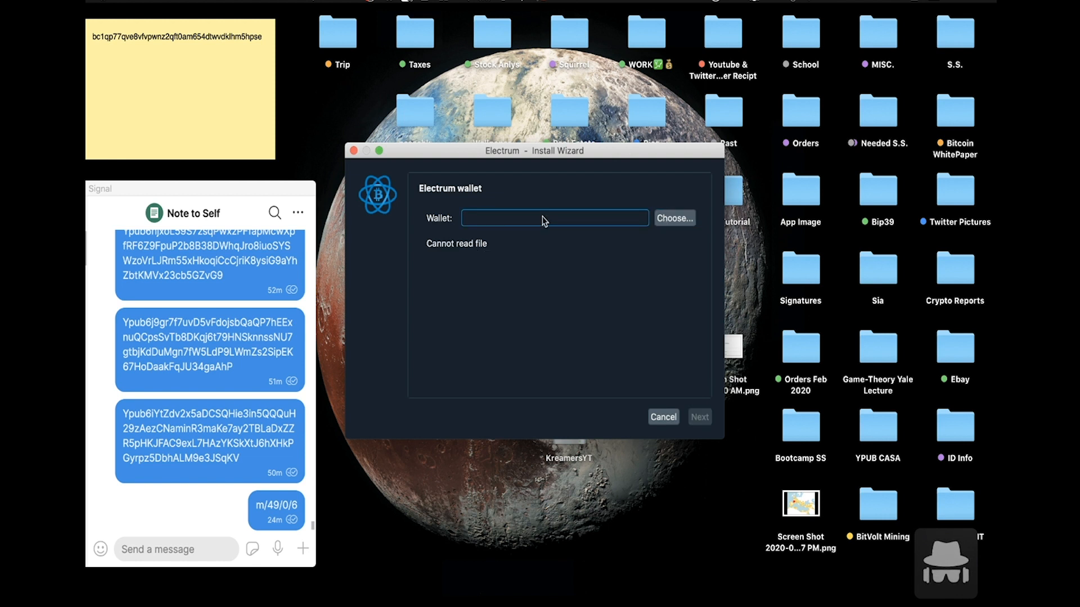
text(Casa TU)
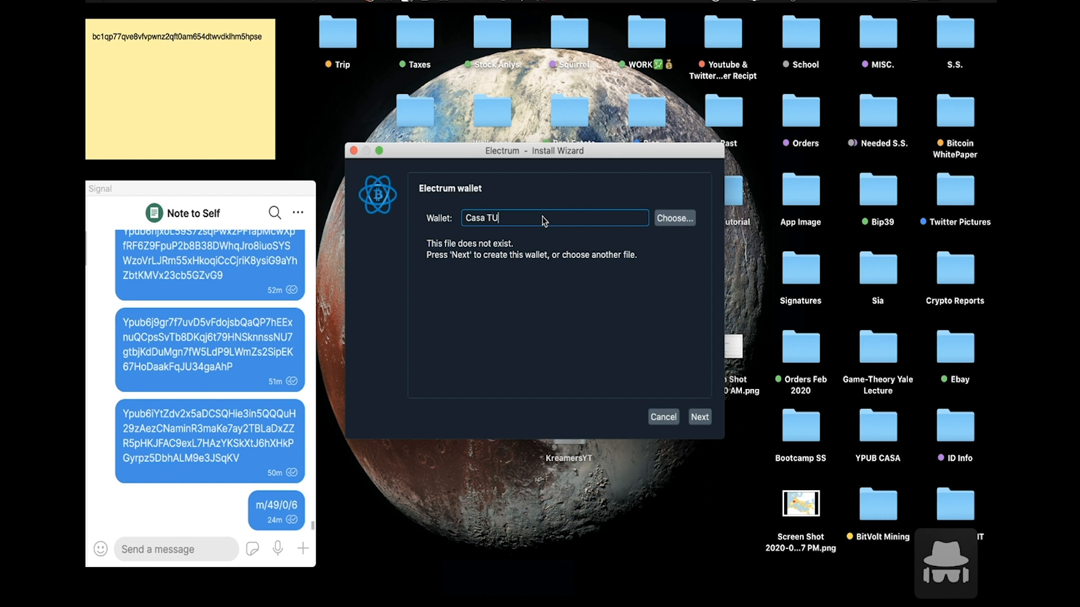
key(BackSpace)
text(t)
click(699, 416)
Create a multi-signature wallet that requires 2 signatures from 3 cosigners
click(443, 287)
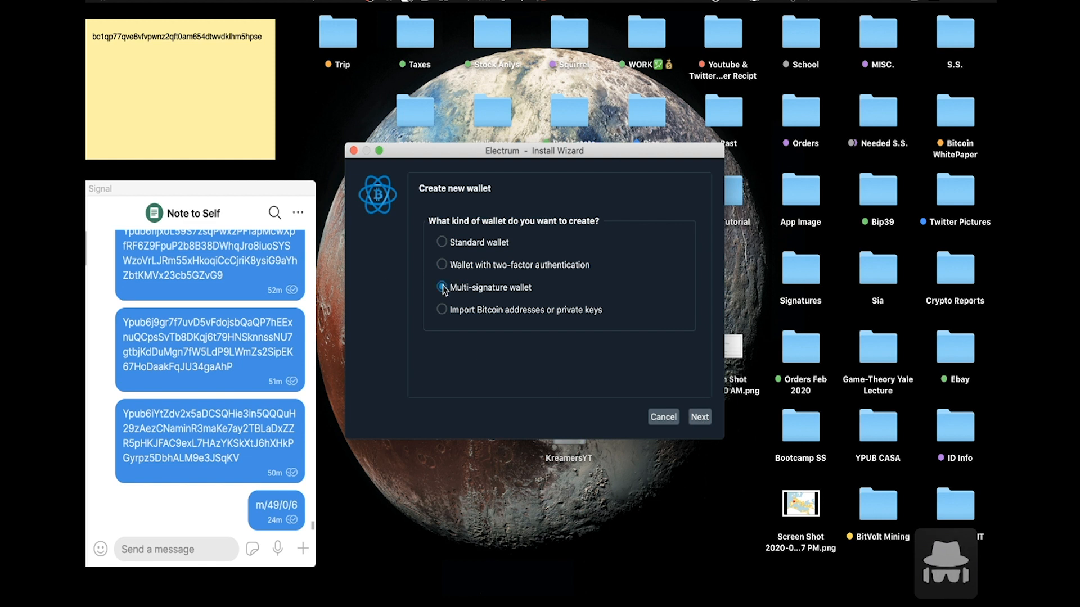
click(699, 417)
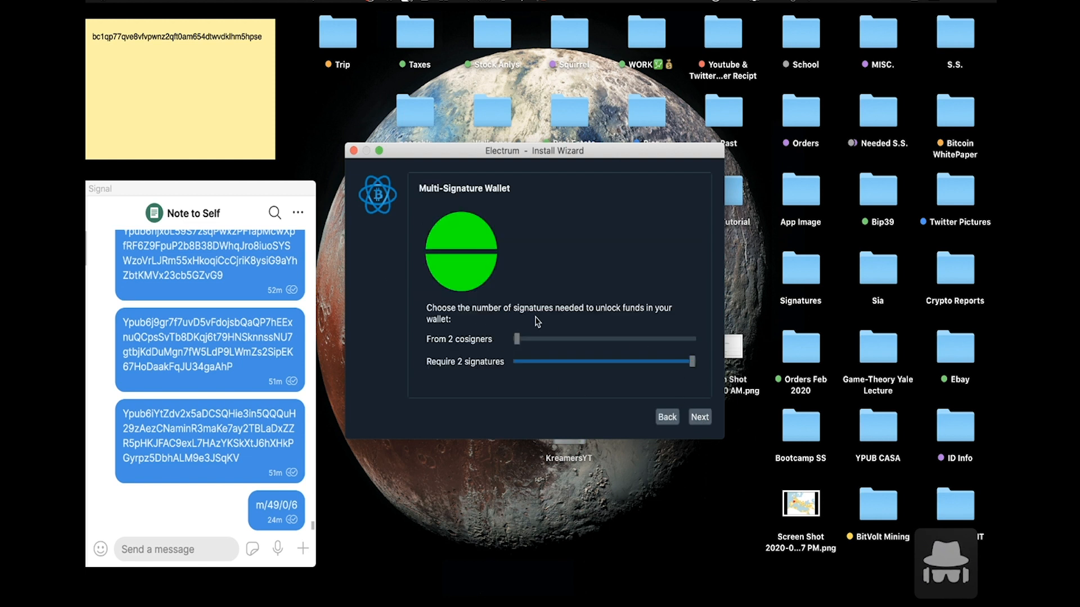
click(517, 339)
drag(517, 339, 532, 339)
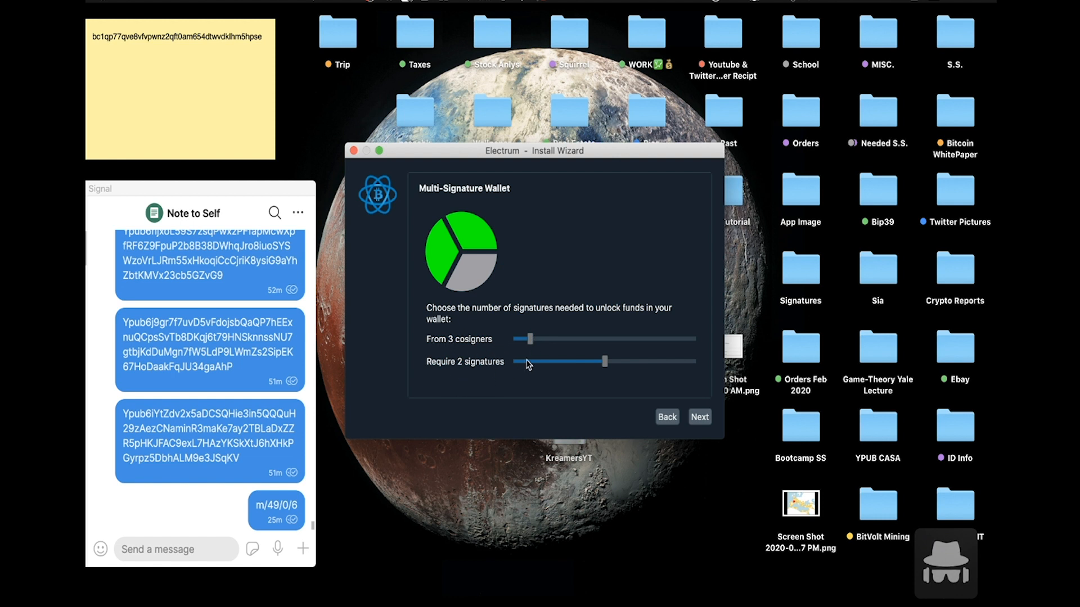
click(701, 416)
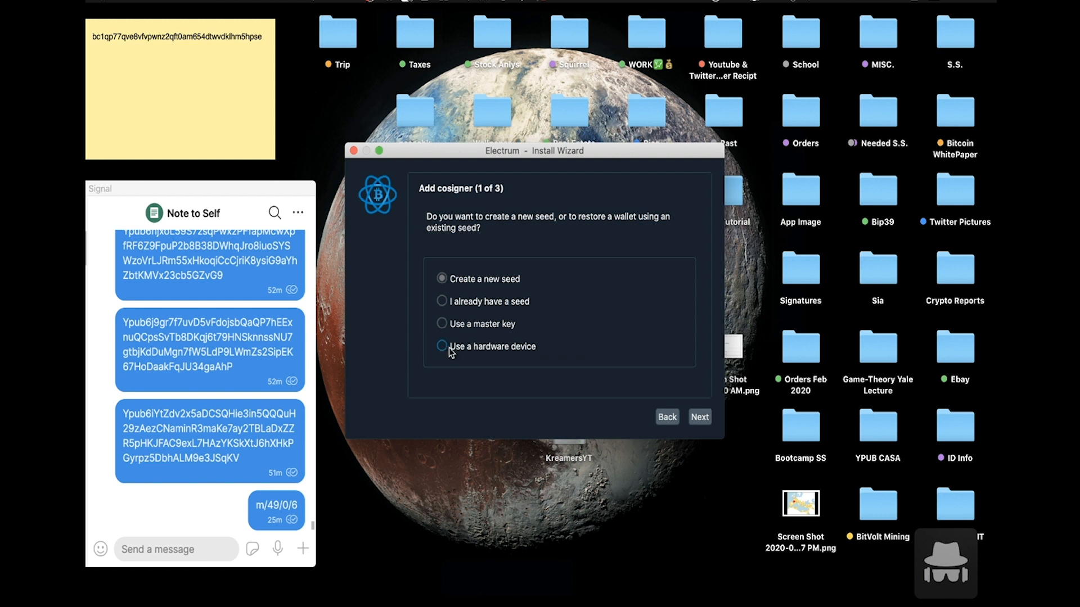
Set the first cosigner to use a hardware device and select the connected unnamed Ledger
click(482, 352)
click(702, 417)
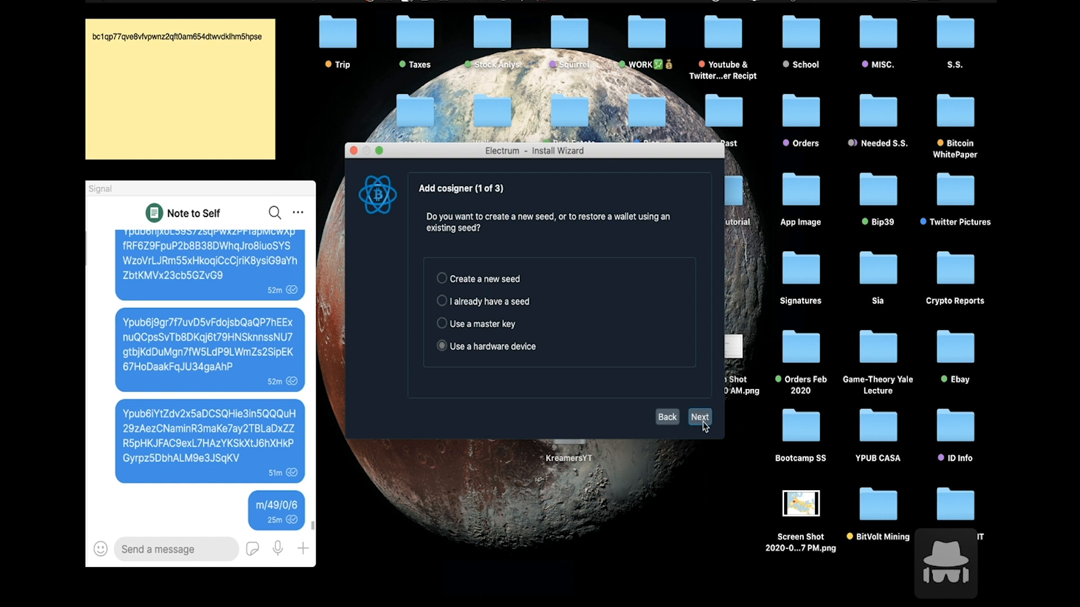
click(702, 421)
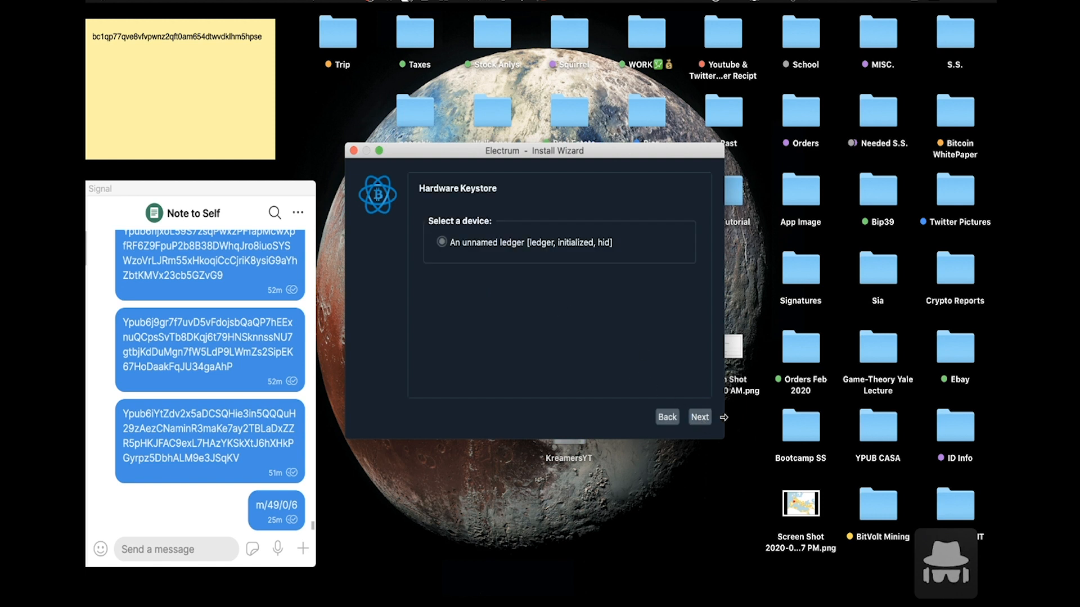
click(701, 417)
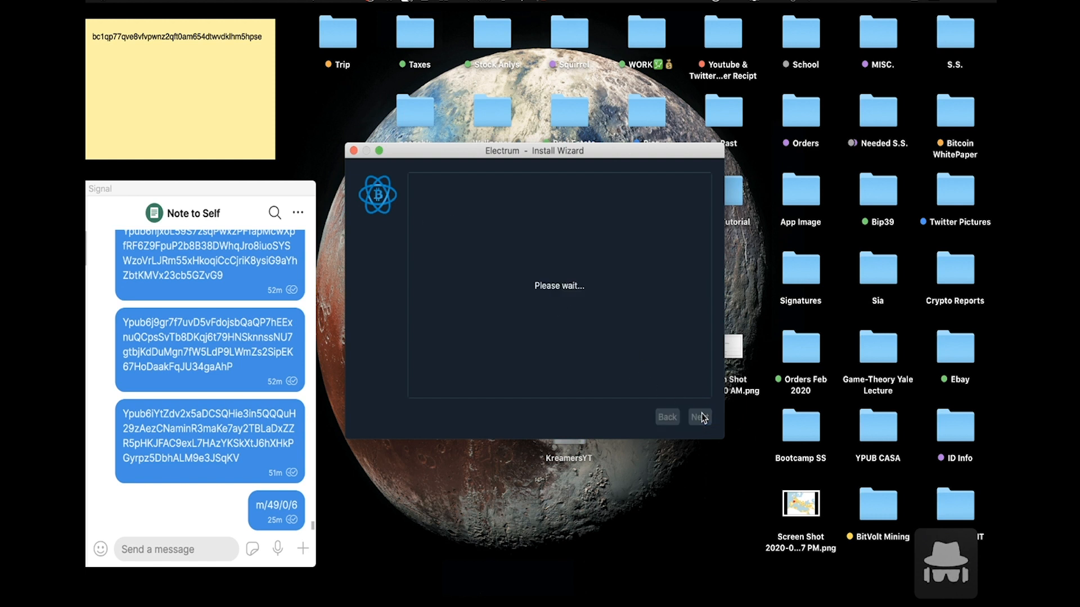
Choose p2sh-segwit multisig (p2wsh-p2sh) addresses and replace the derivation path with m/49/0/6, copied from the Signal note
scroll(458, 257, down, 1)
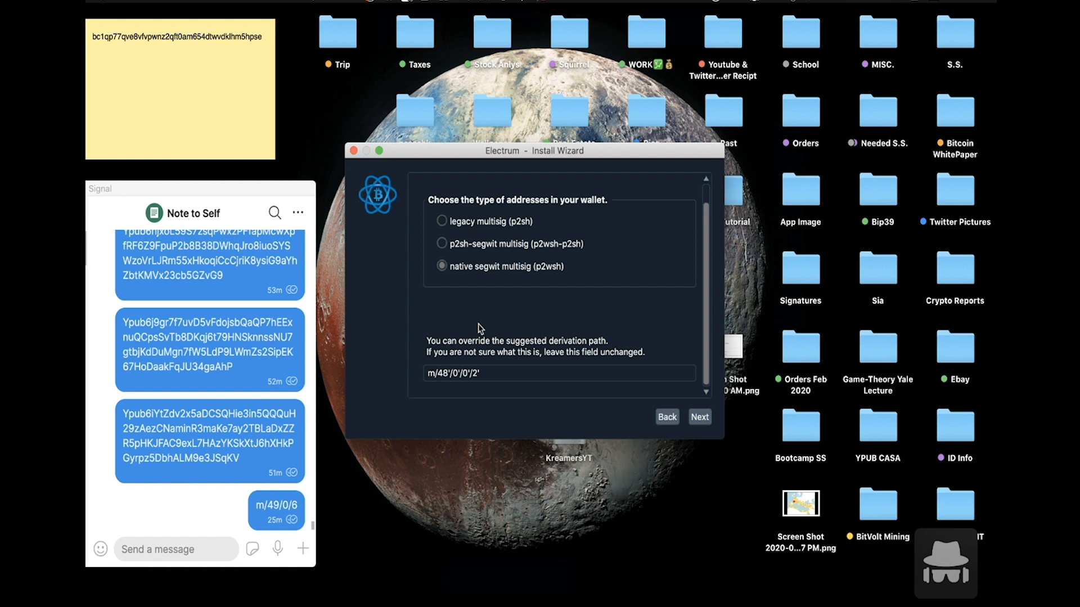
click(463, 274)
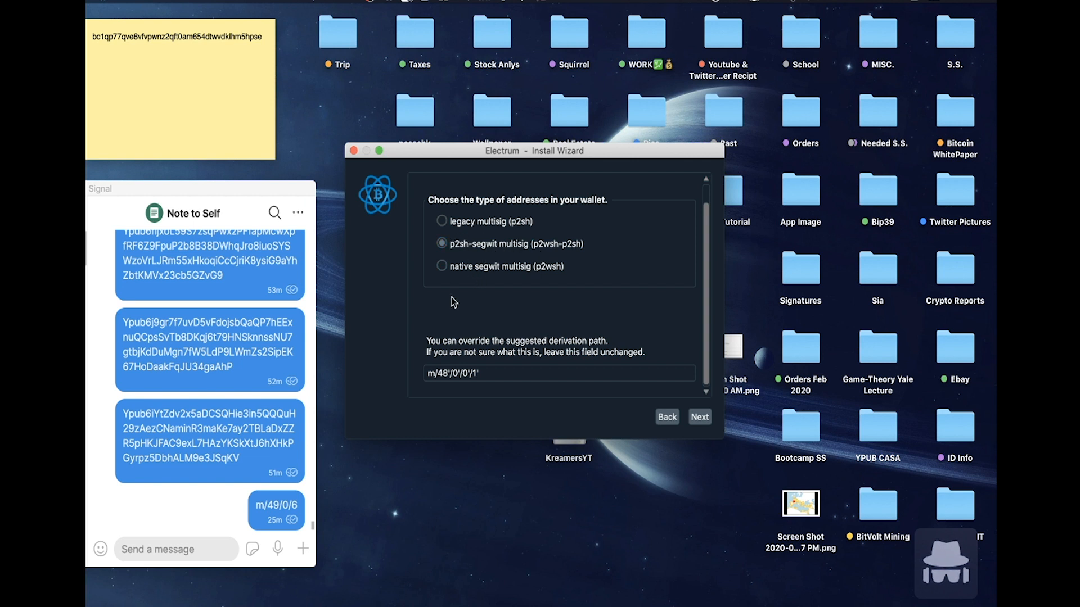
click(261, 505)
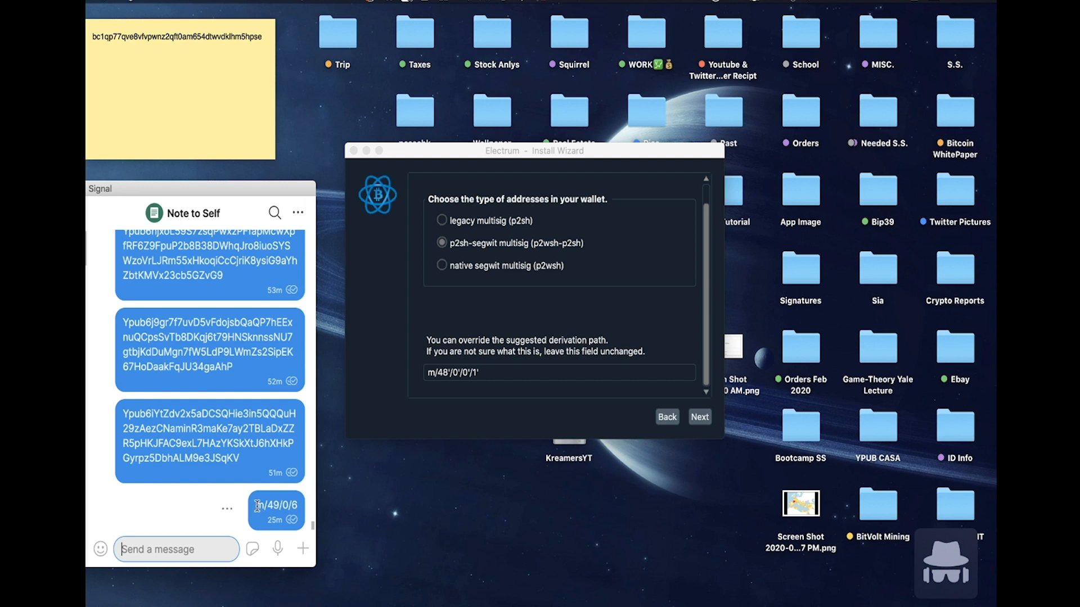
drag(254, 505, 301, 508)
key(super+c)
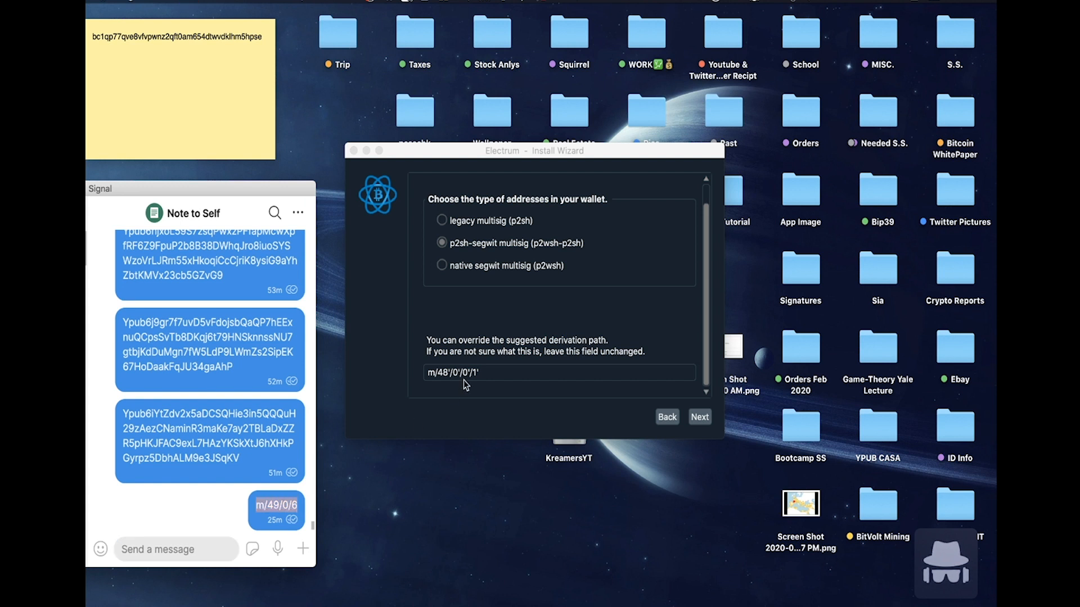
click(478, 374)
key(super+a)
key(BackSpace)
key(super+v)
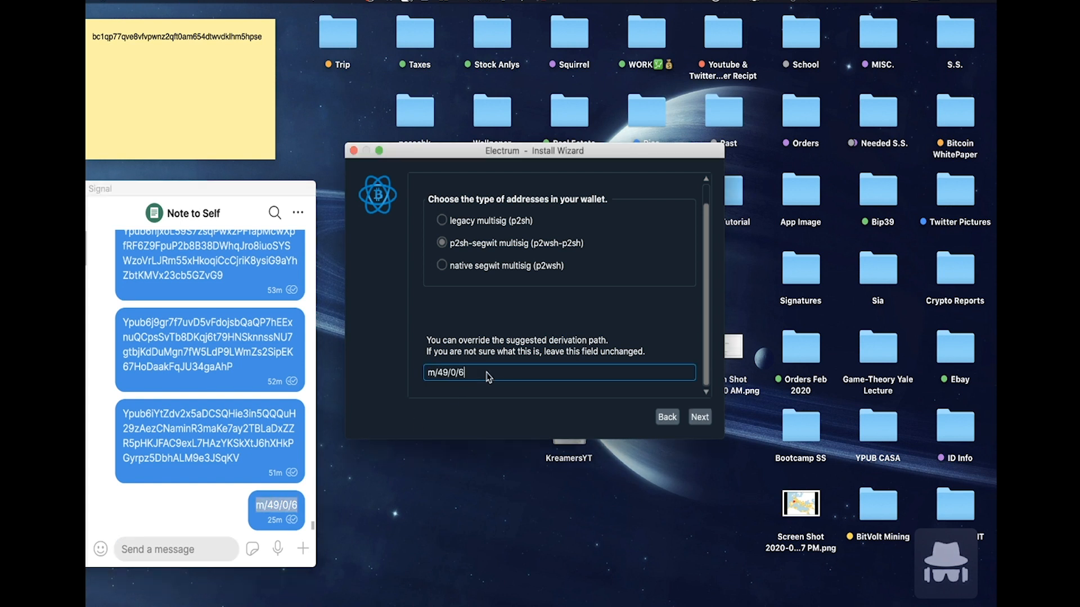
click(700, 421)
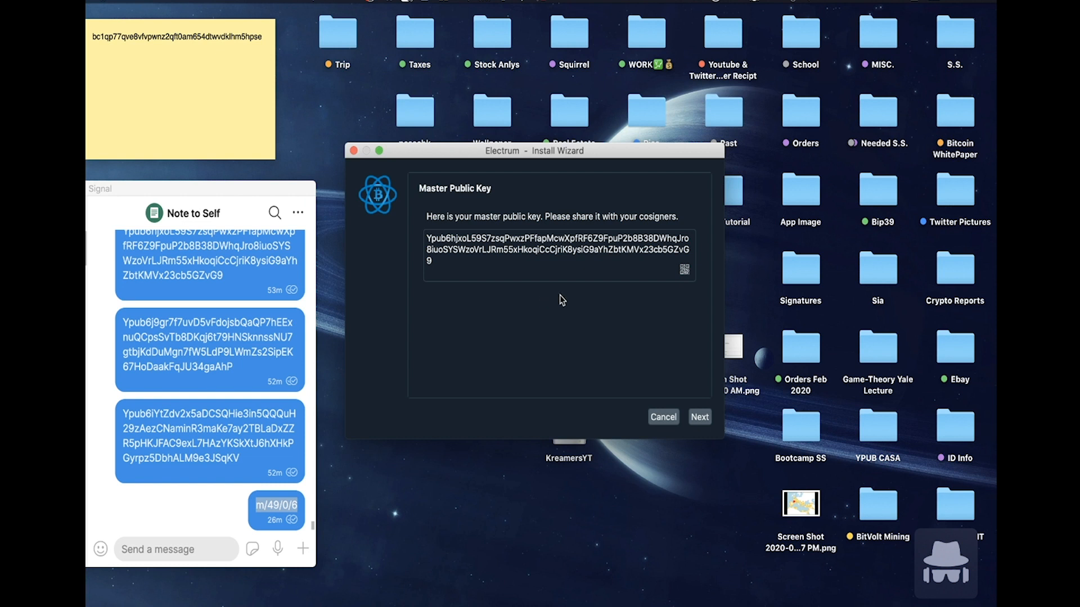
Enlarge the wizard window to check the Ledger's master public key, and proceed to the second cosigner
drag(724, 439, 759, 447)
click(456, 251)
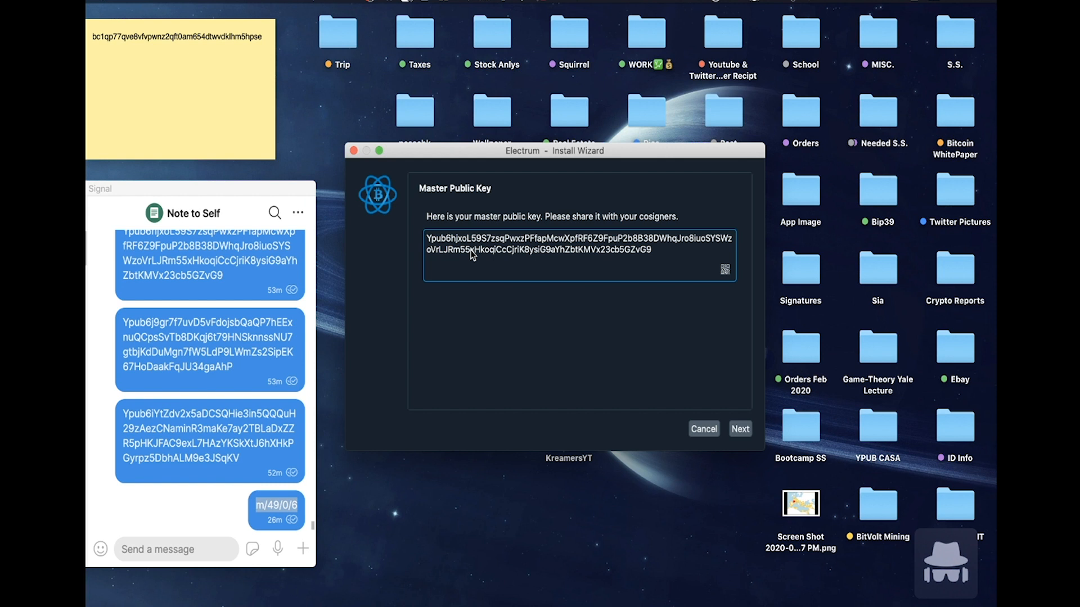
click(741, 430)
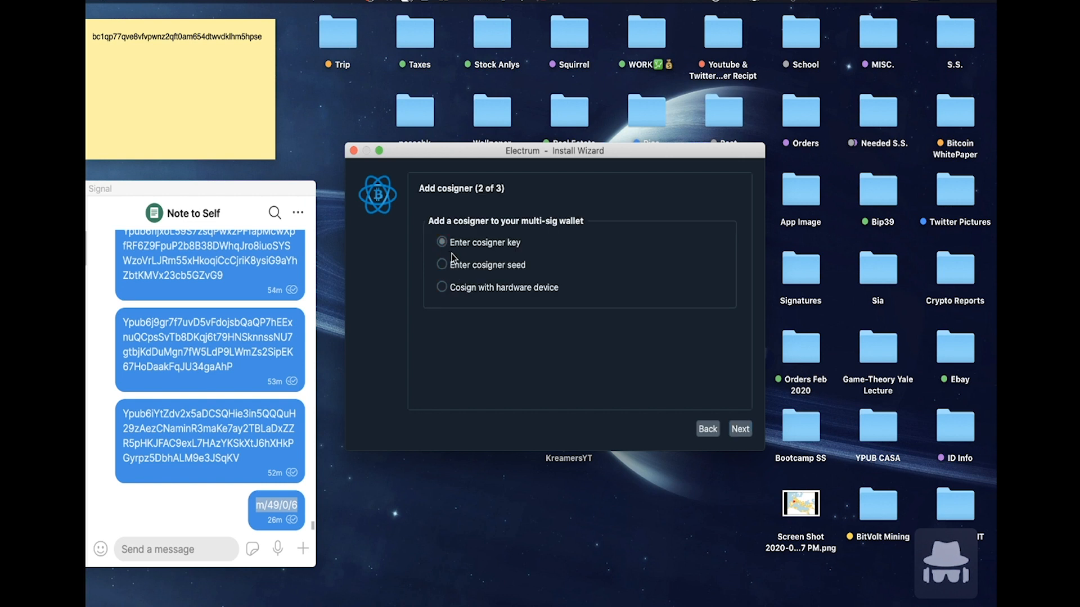
Add cosigner 2 by key, using the second Ypub copied from the Signal Note to Self conversation
click(740, 432)
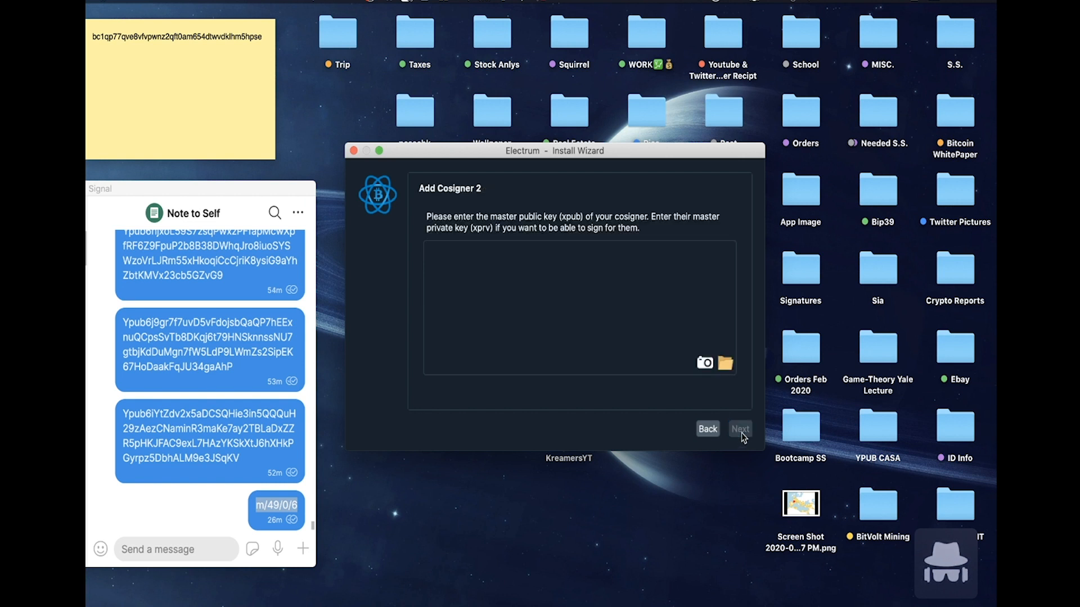
click(240, 364)
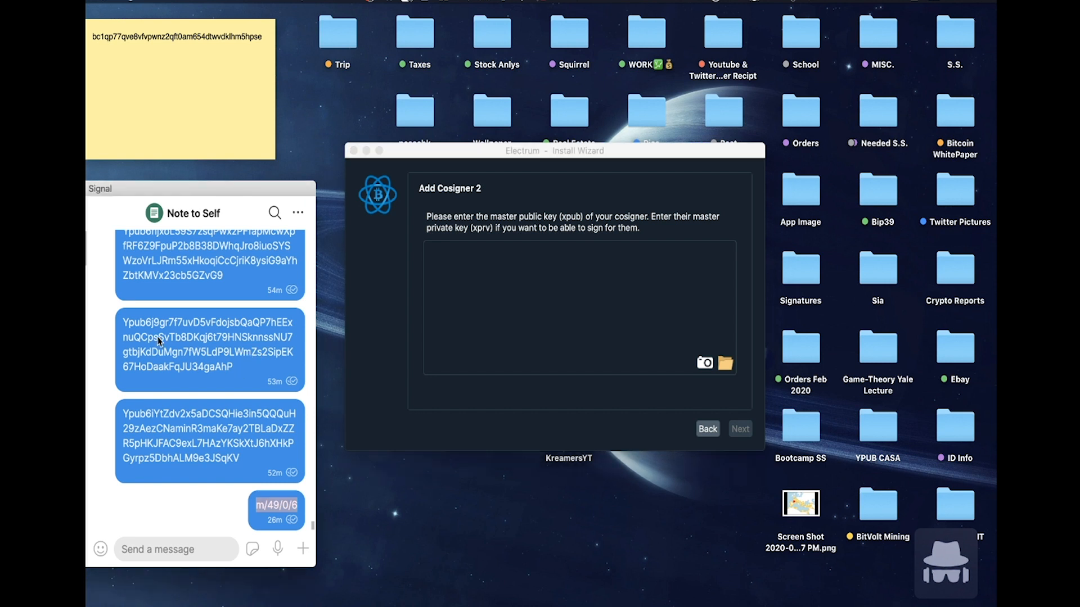
drag(233, 366, 125, 323)
key(super+c)
click(513, 279)
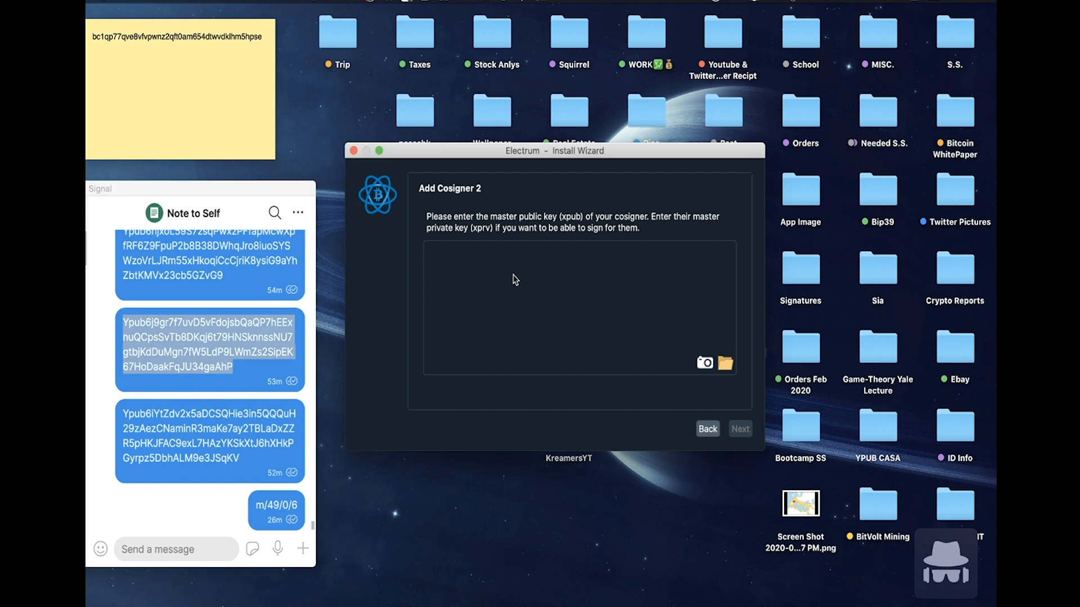
key(super+v)
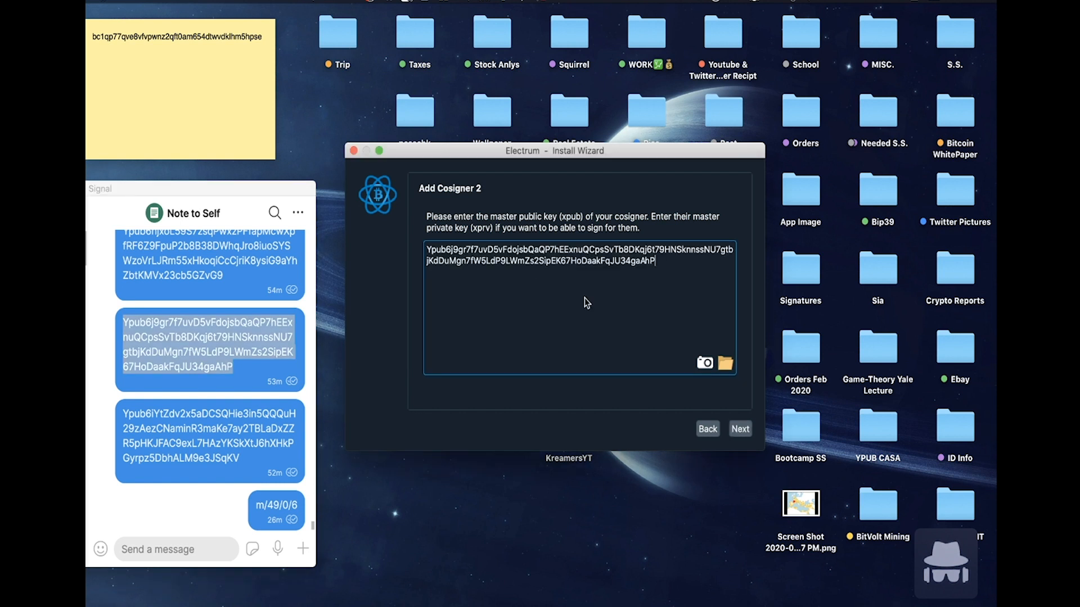
click(740, 429)
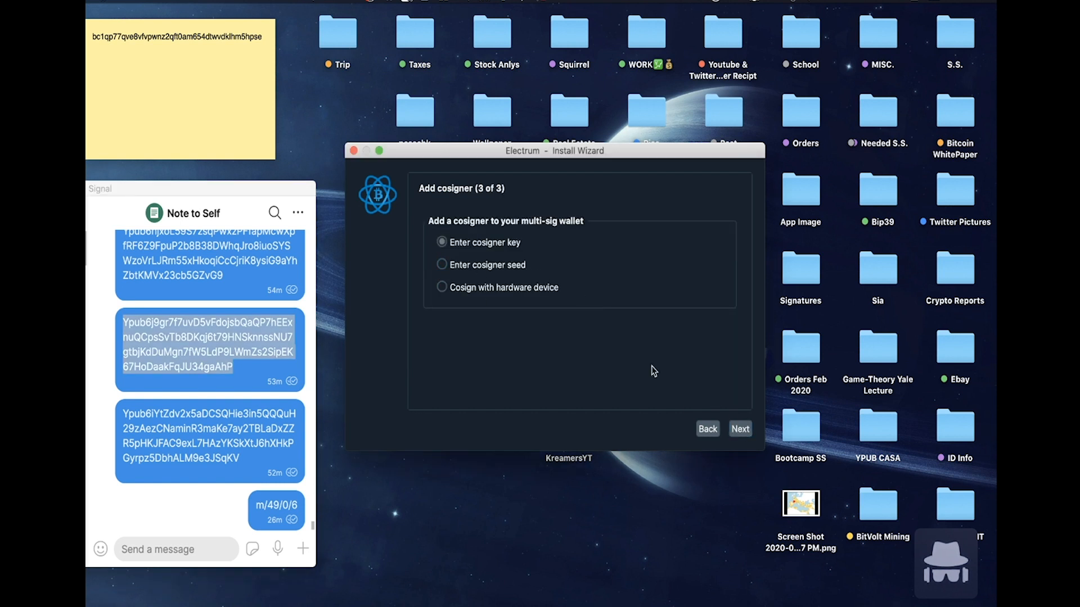
Add cosigner 3 with the third Ypub copied from Signal, and finish the wallet without an encryption password
click(740, 430)
click(241, 463)
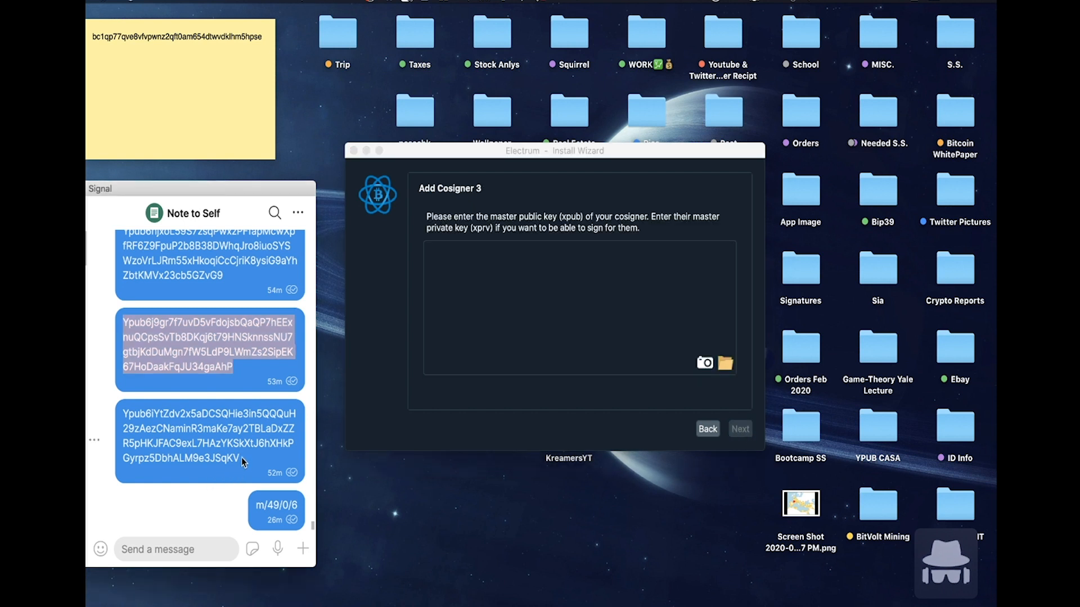
triple_click(195, 436)
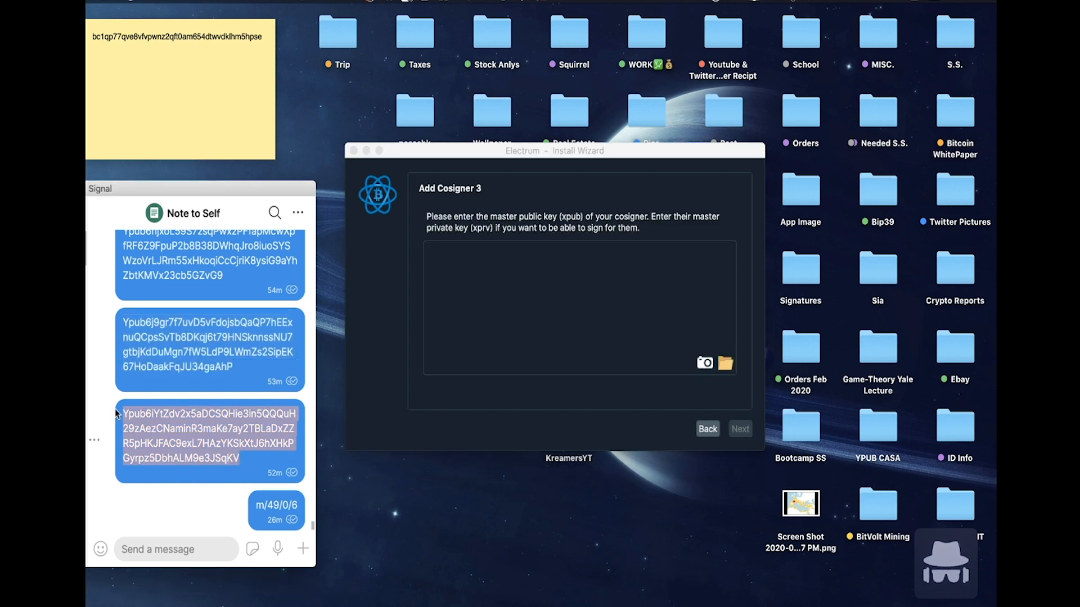
click(537, 363)
key(super+v)
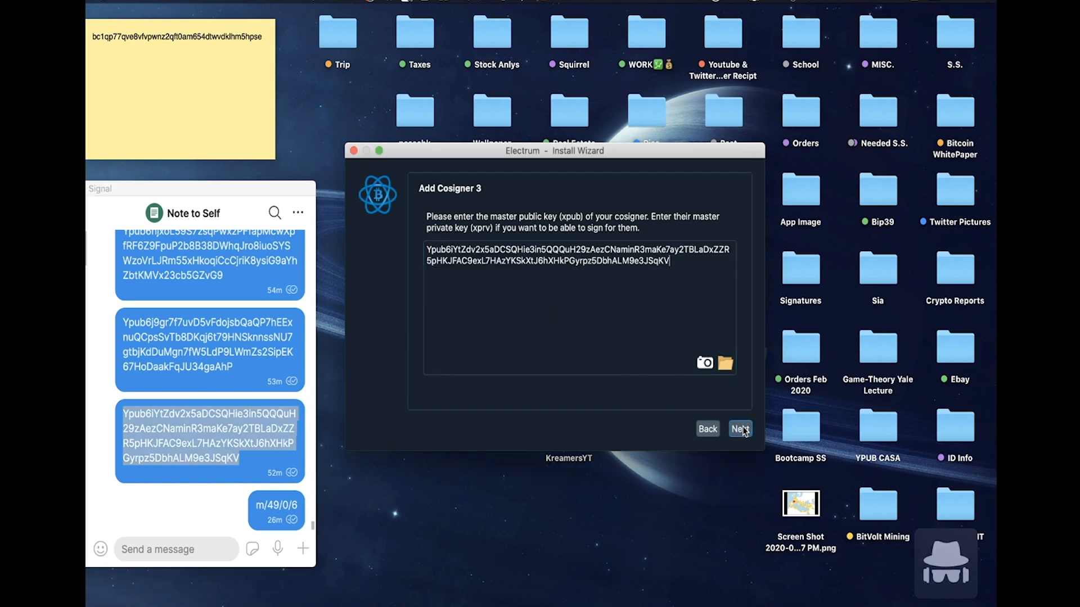
click(741, 429)
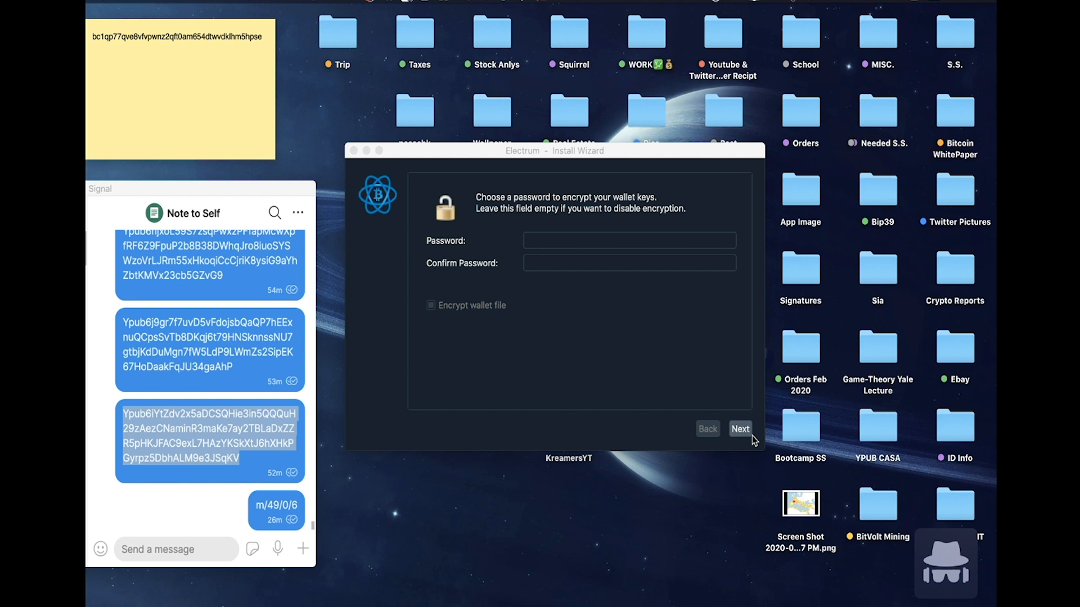
click(749, 433)
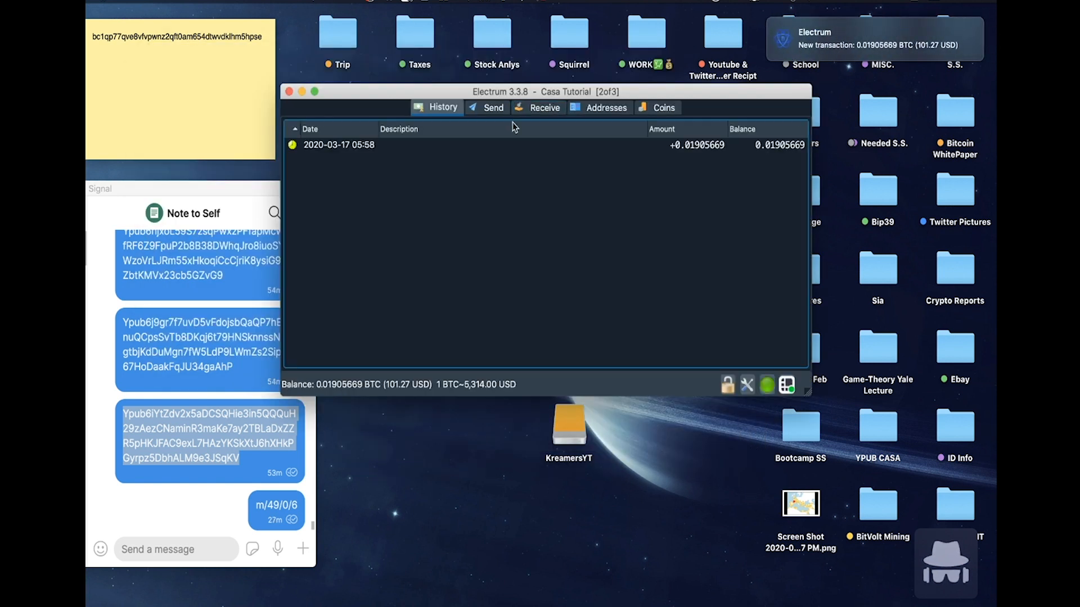
Examine the incoming transaction in the history of the new wallet
click(662, 147)
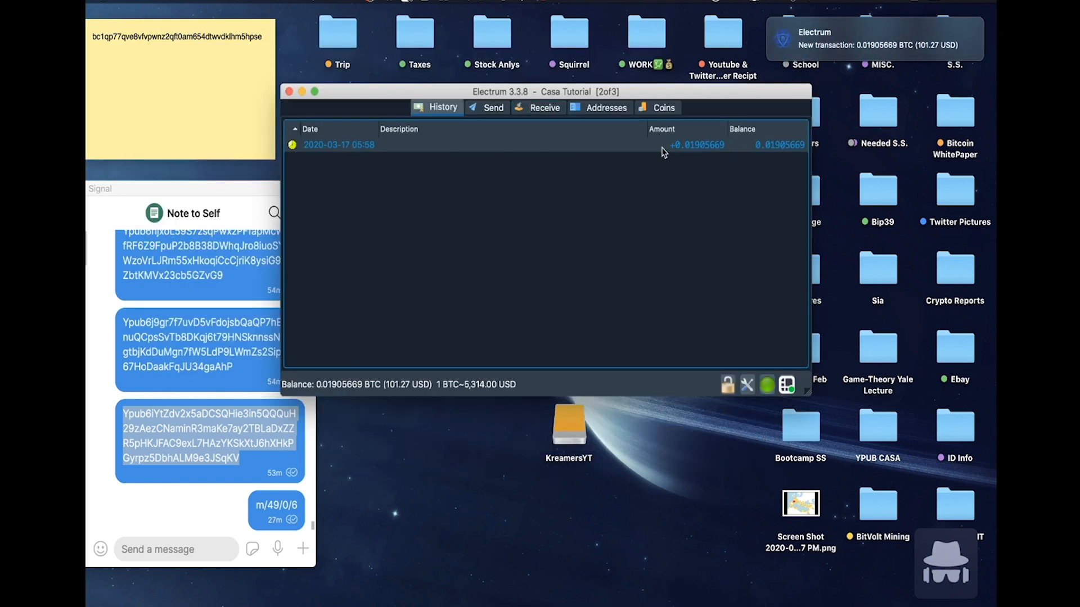
click(501, 145)
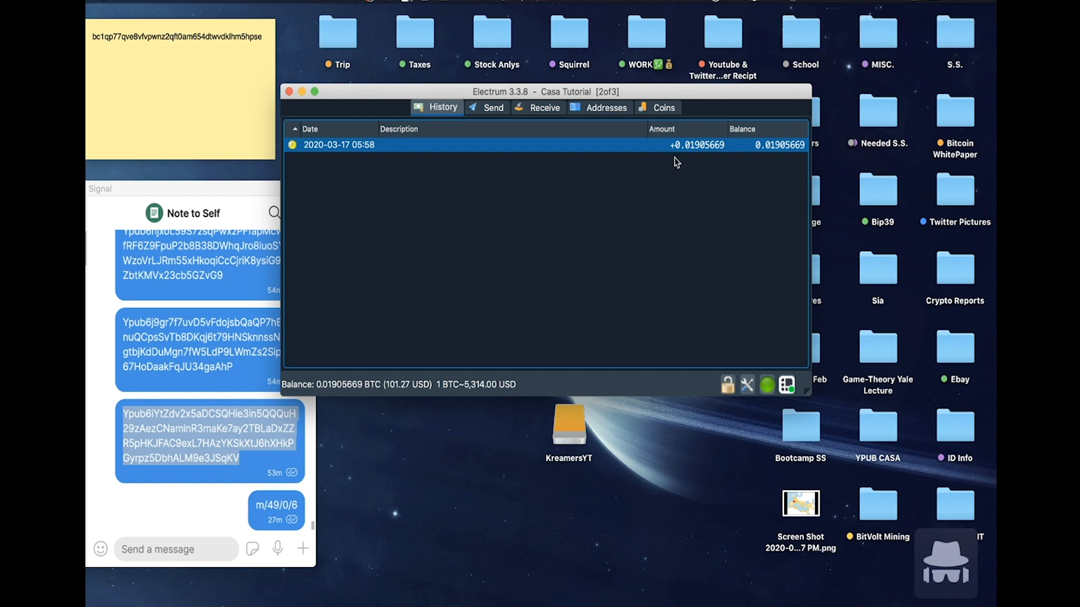
drag(533, 94, 469, 95)
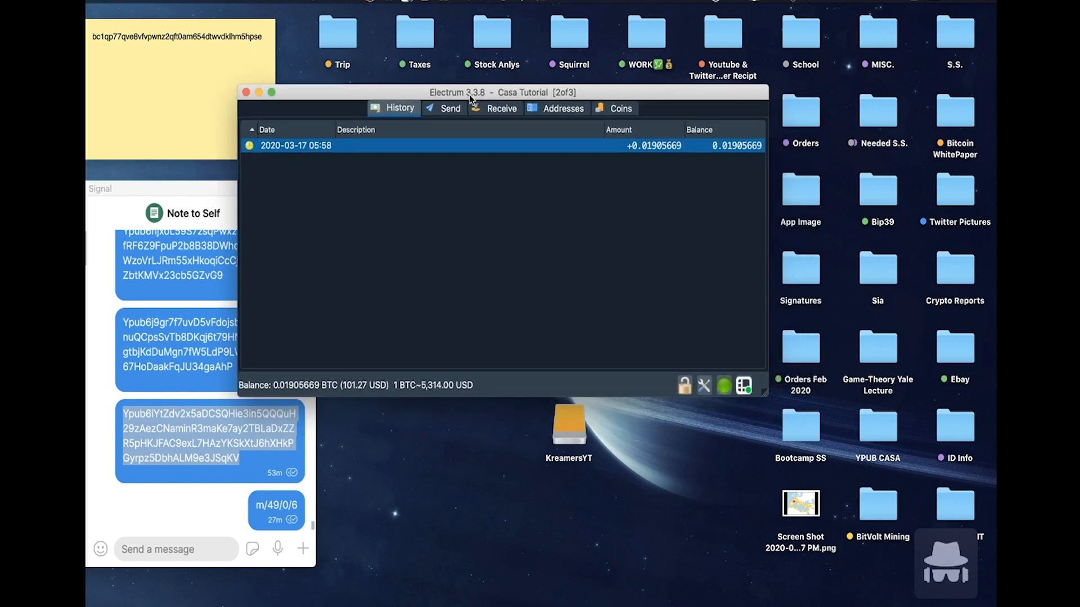
click(495, 147)
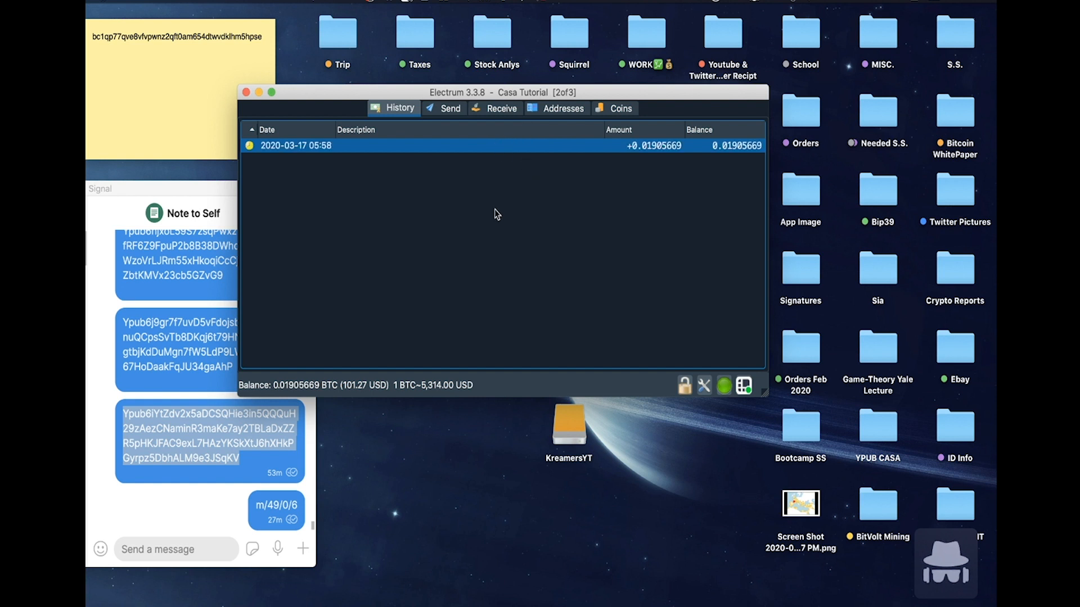
Start a new wallet file named "6.15 Bitches"
drag(467, 92, 513, 87)
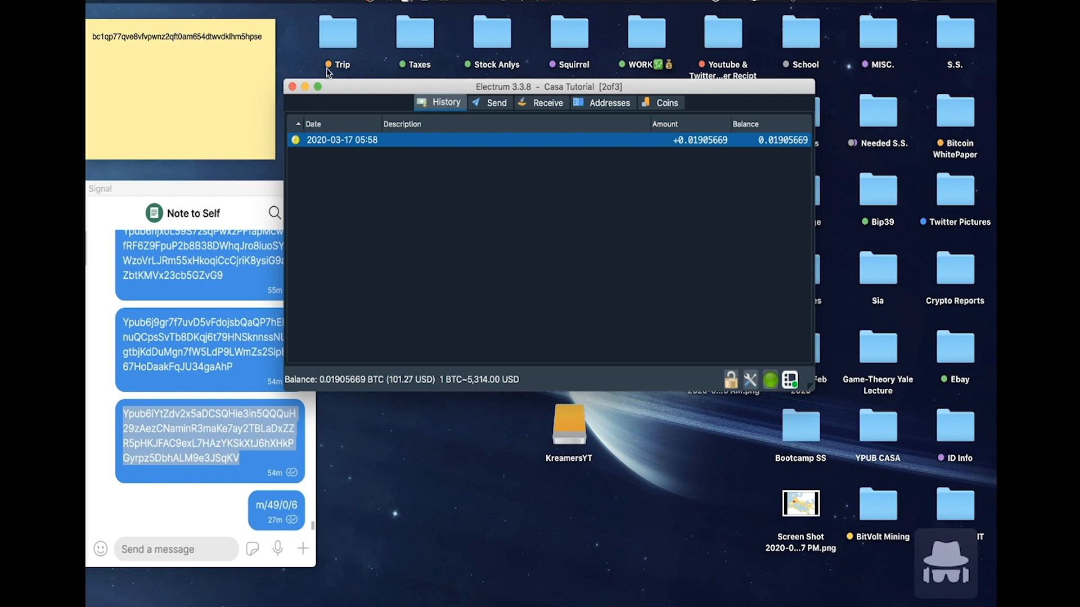
click(179, 2)
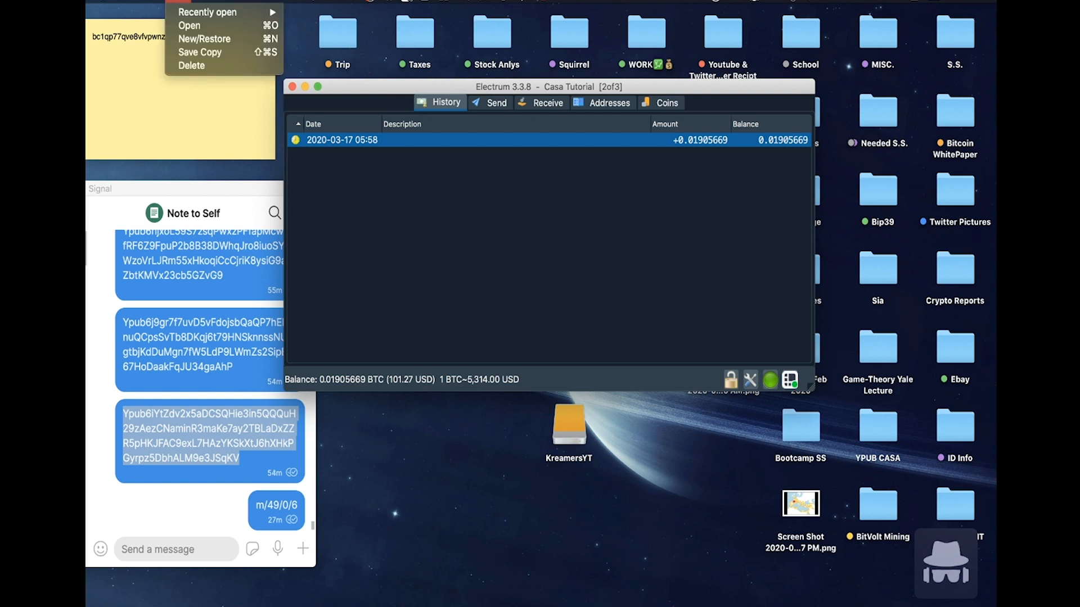
click(204, 39)
click(523, 220)
double_click(523, 221)
key(BackSpace)
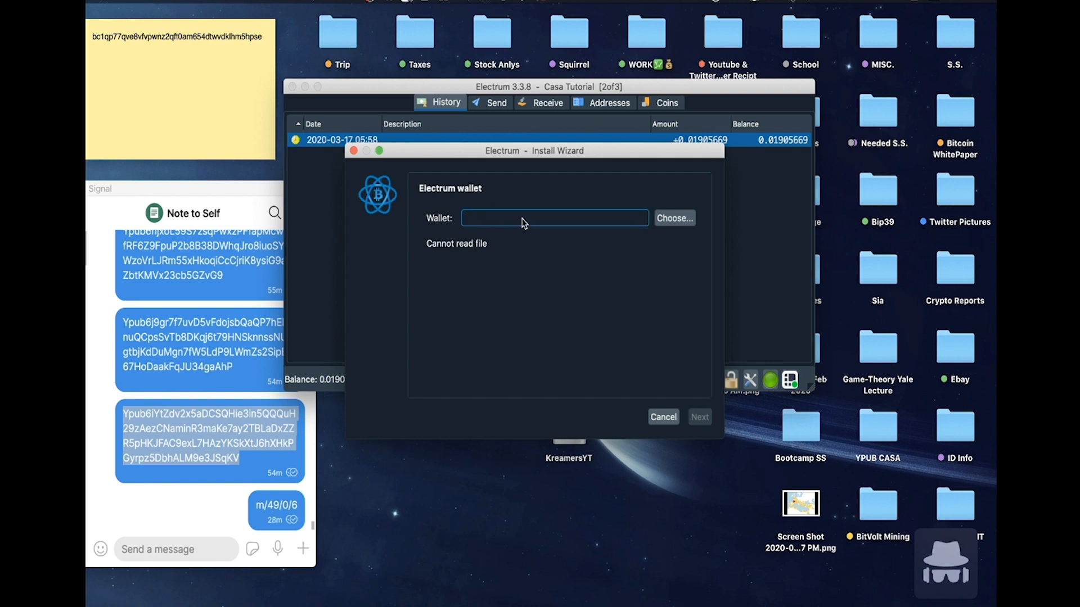
text(Cas)
key(BackSpace)
key(BackSpace)
key(BackSpace)
text(6.15)
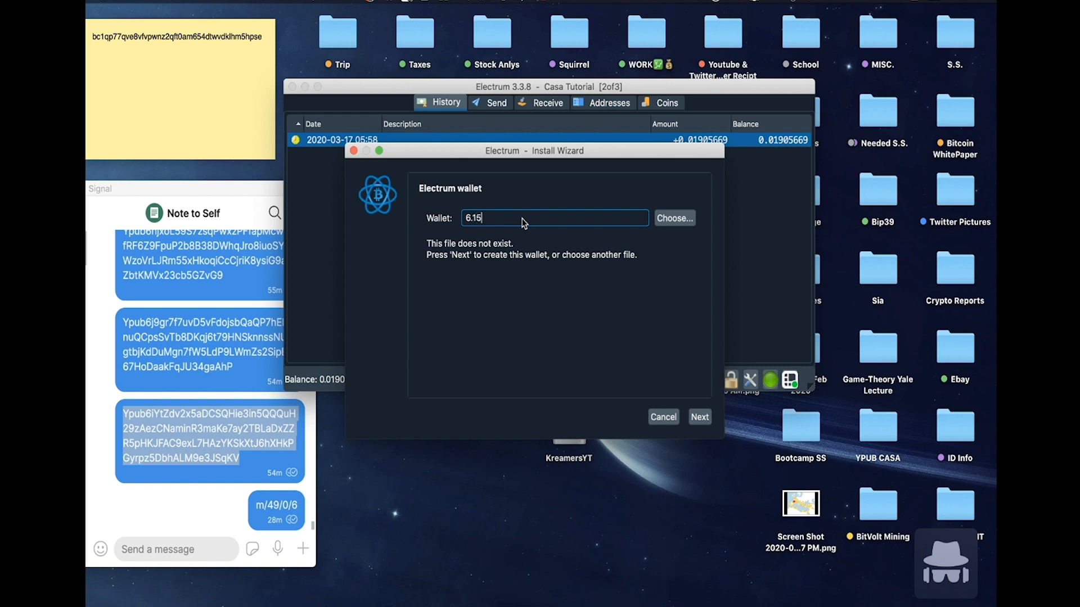
text( Bitchews)
key(BackSpace)
key(BackSpace)
text(s)
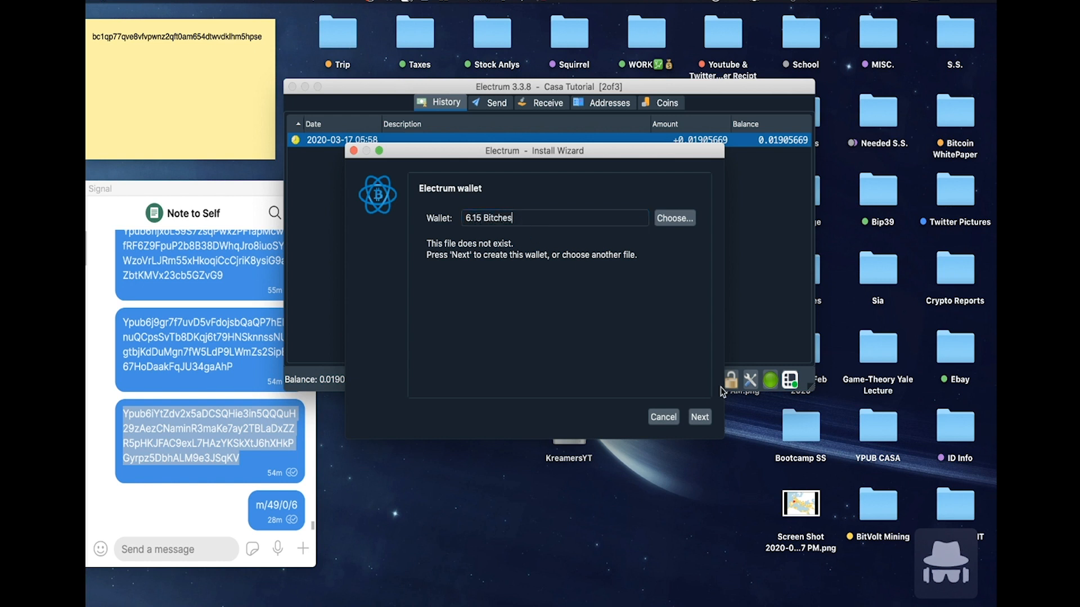
click(700, 418)
Make it a multi-signature wallet with 3 cosigners and 2 required signatures
click(442, 288)
click(700, 417)
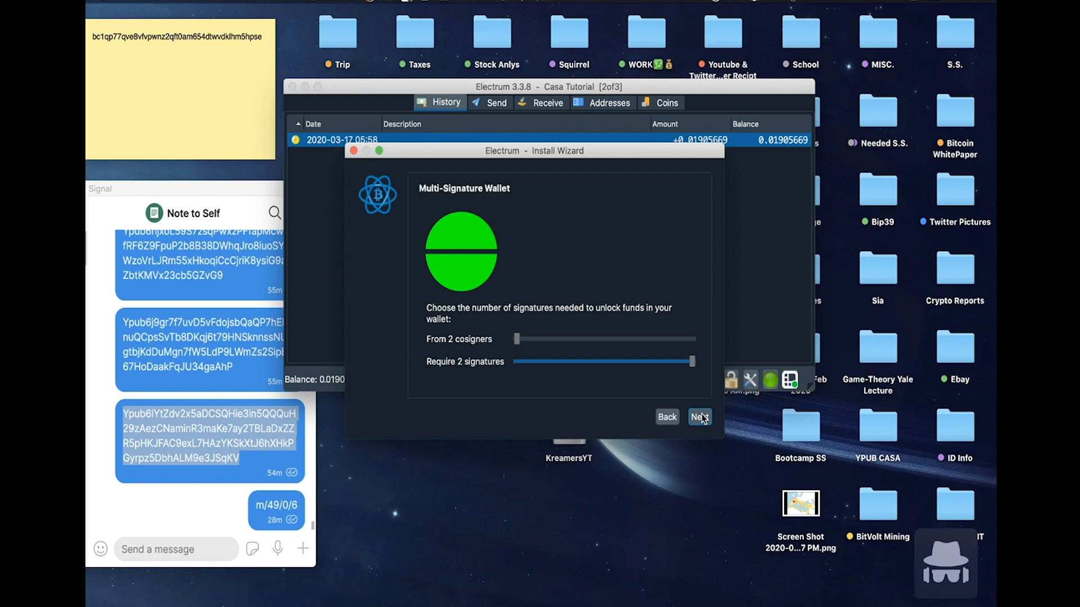
drag(514, 339, 526, 343)
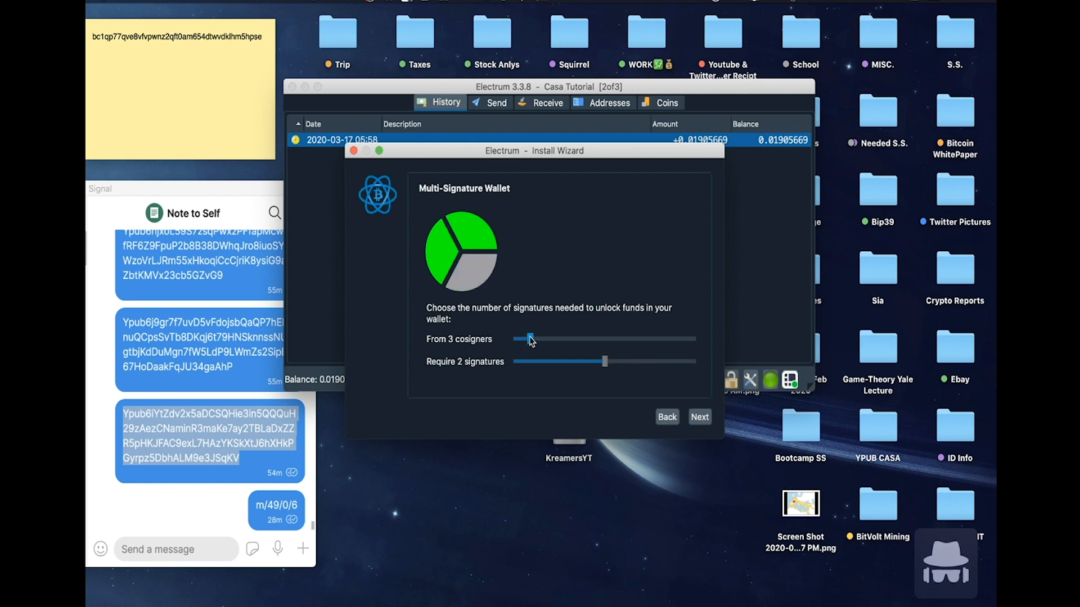
click(701, 417)
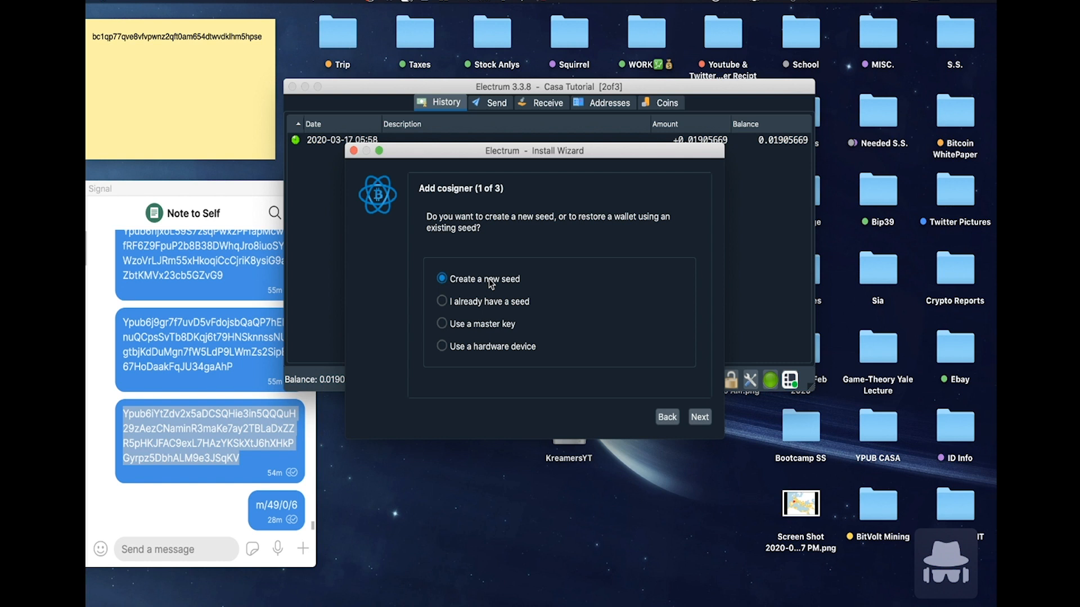
Bring the first Ypub in the Signal notes into view beside the wizard, and choose a master key for cosigner 1
click(504, 85)
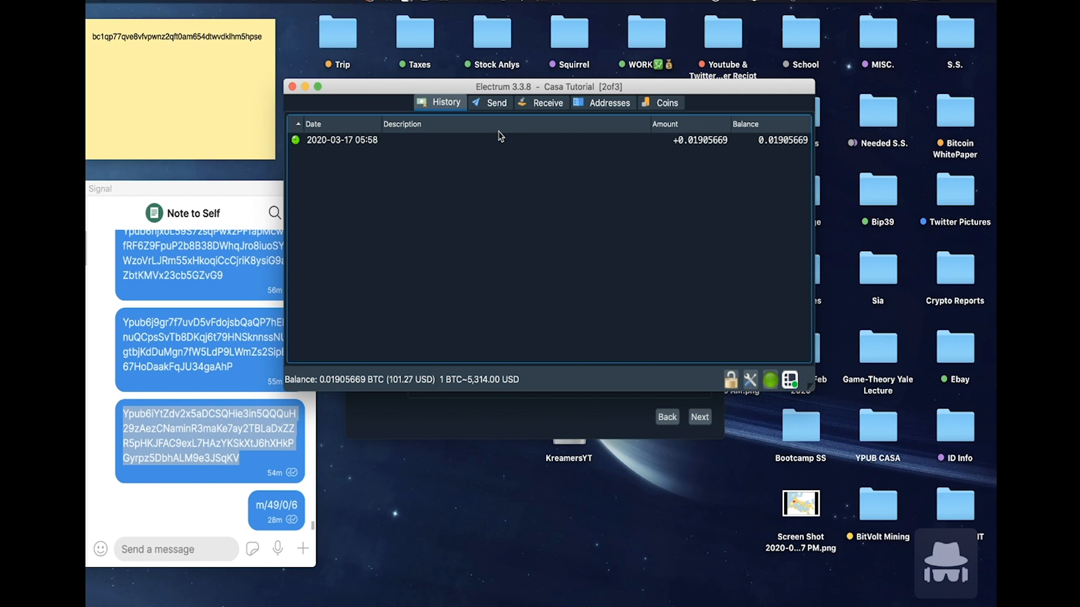
click(221, 275)
scroll(221, 275, up, 1)
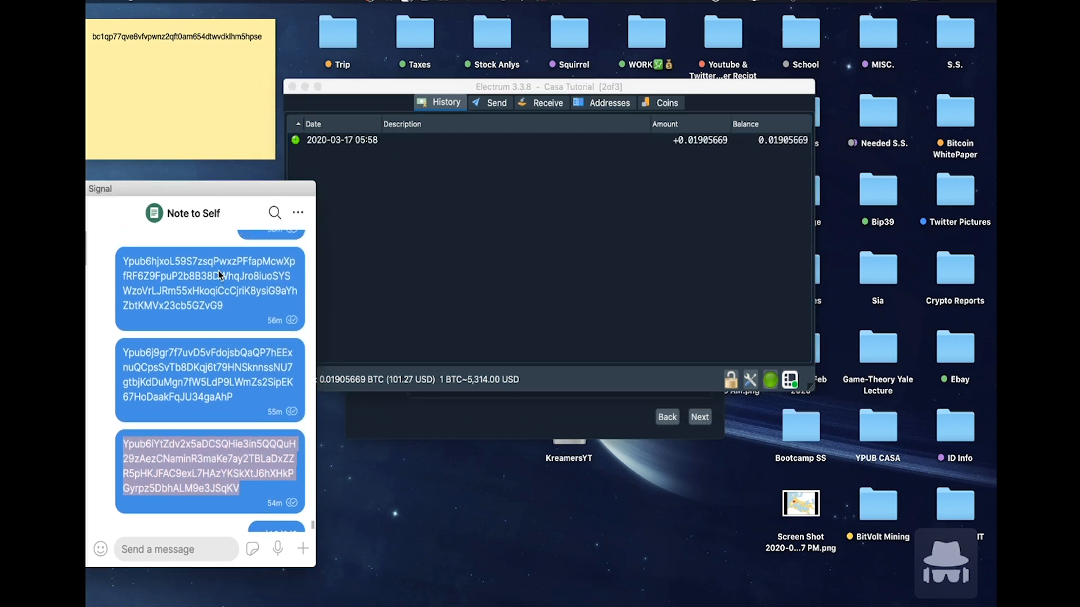
click(219, 275)
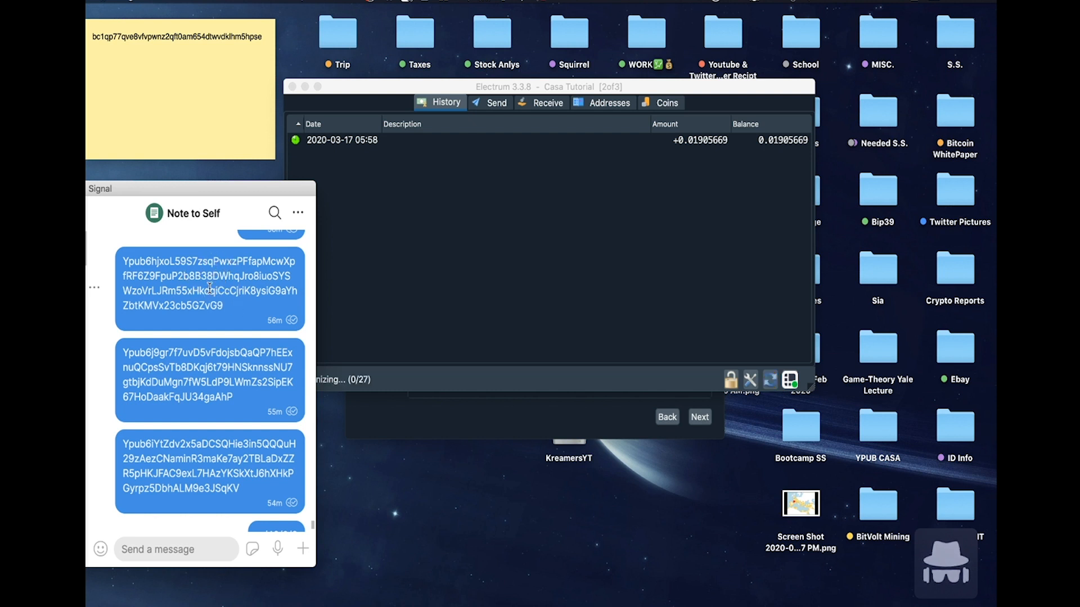
click(436, 412)
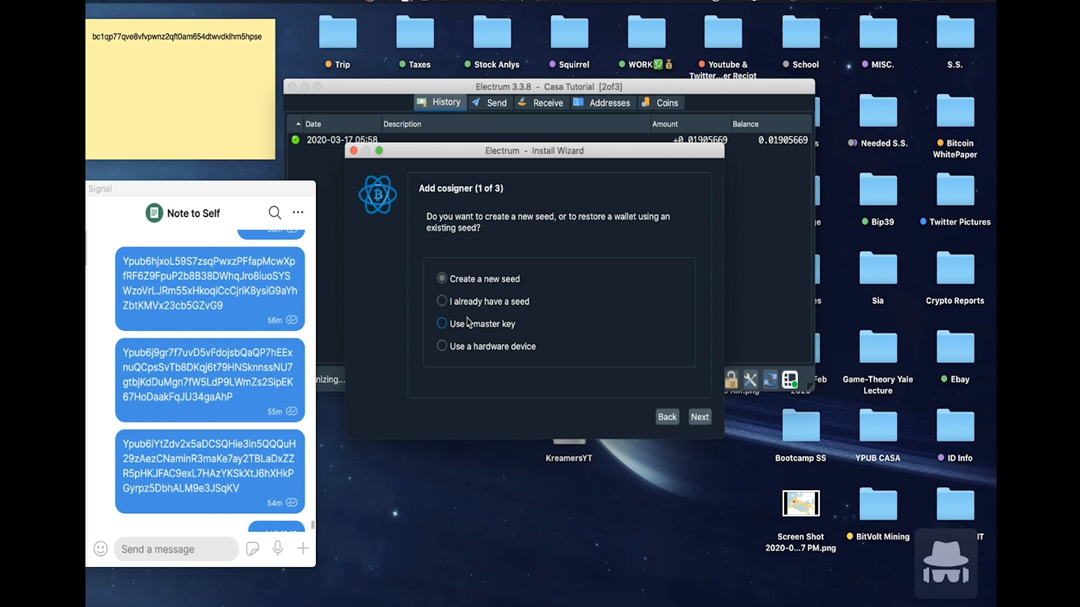
click(442, 301)
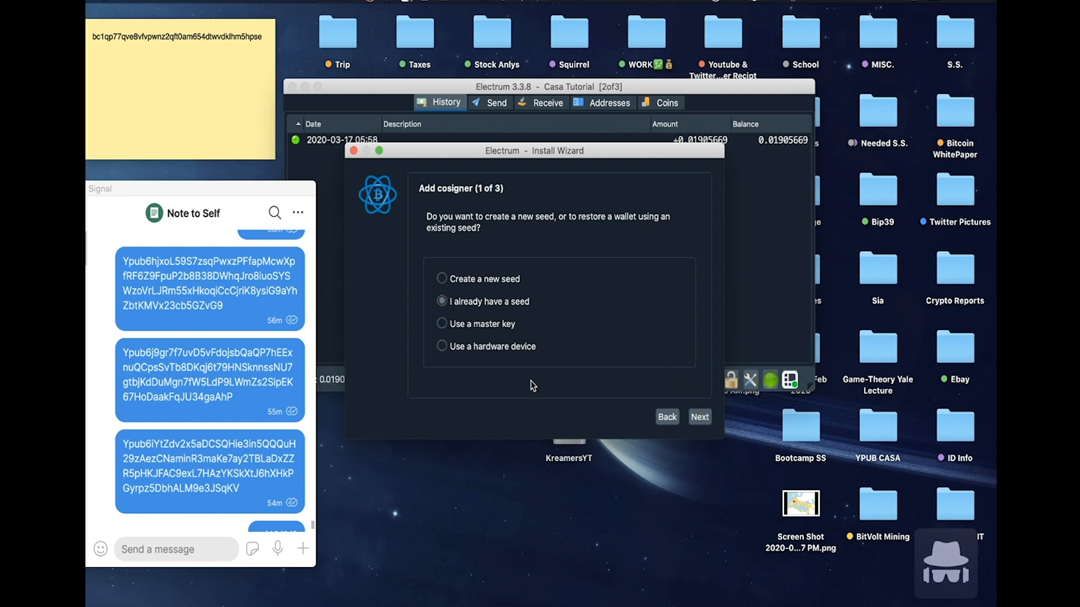
click(453, 323)
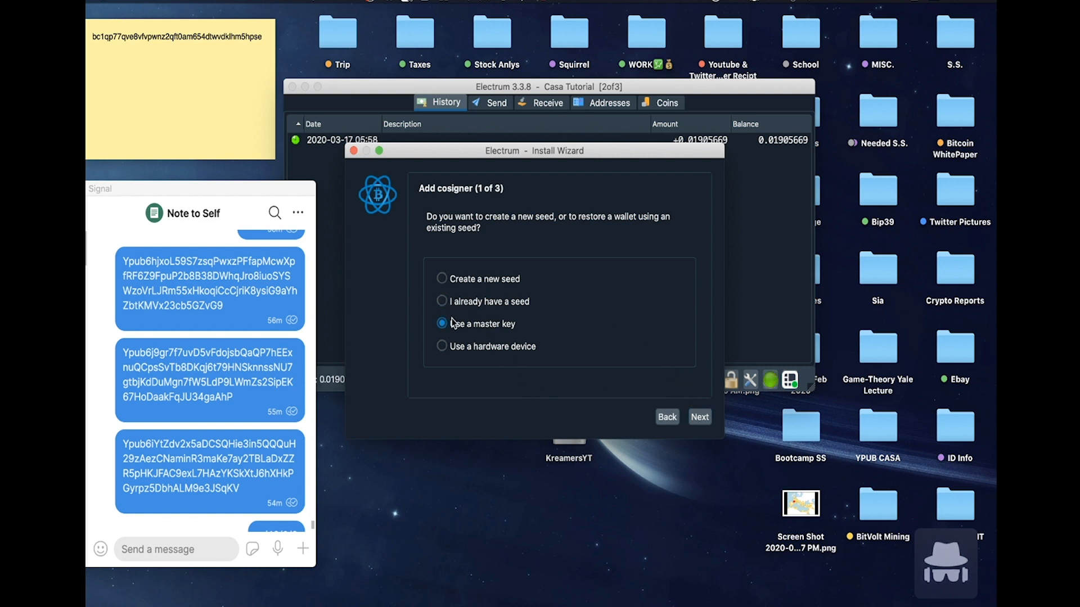
click(699, 417)
Enter the first Ypub copied from Signal as cosigner 1's master public key, and continue to the second cosigner
click(220, 320)
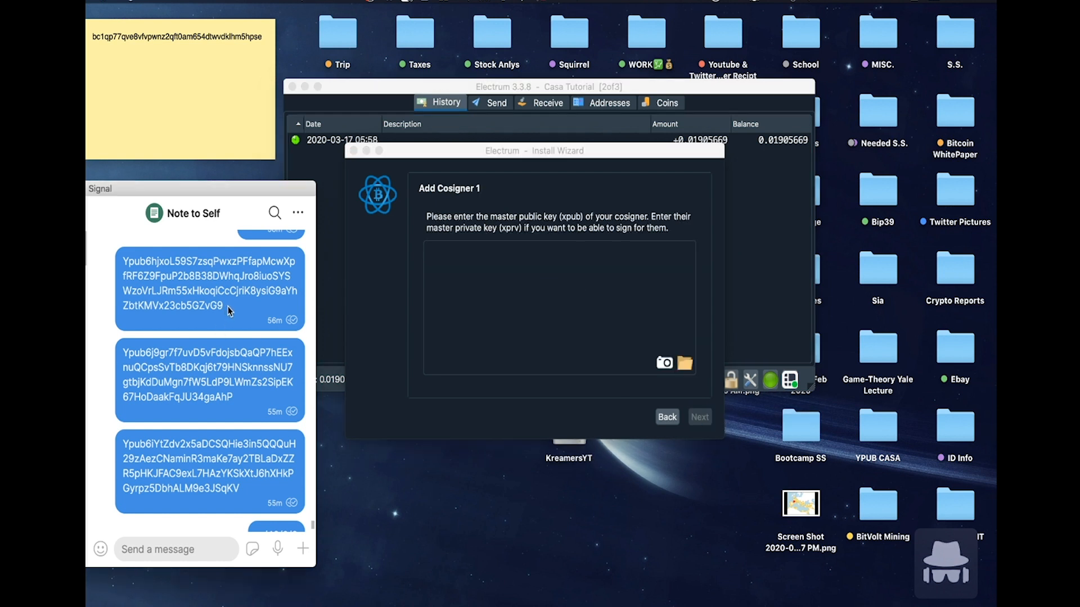
double_click(132, 260)
key(super+c)
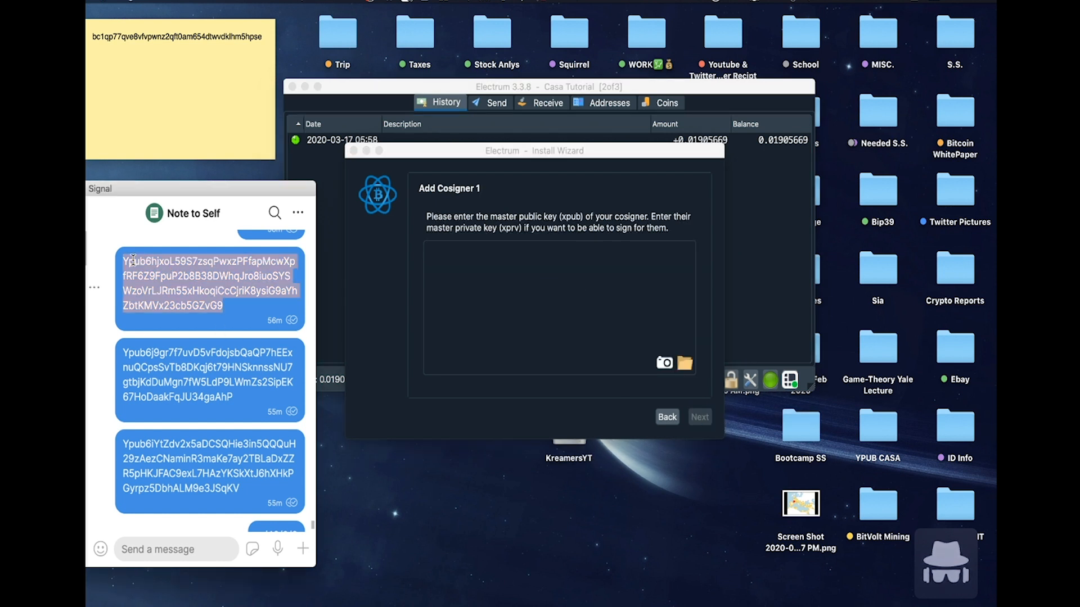
click(514, 269)
key(super+v)
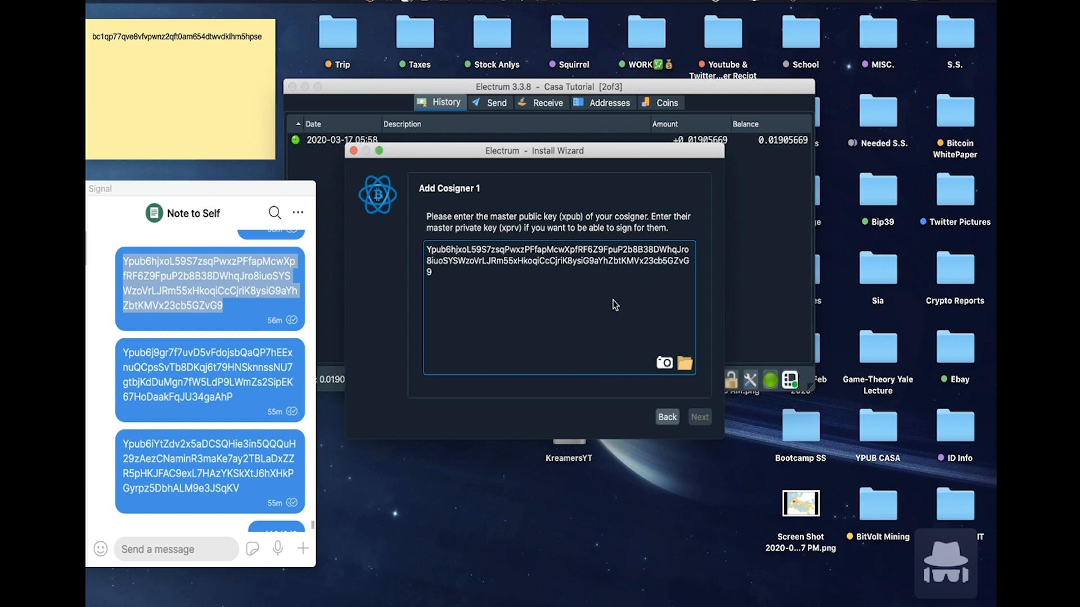
click(698, 416)
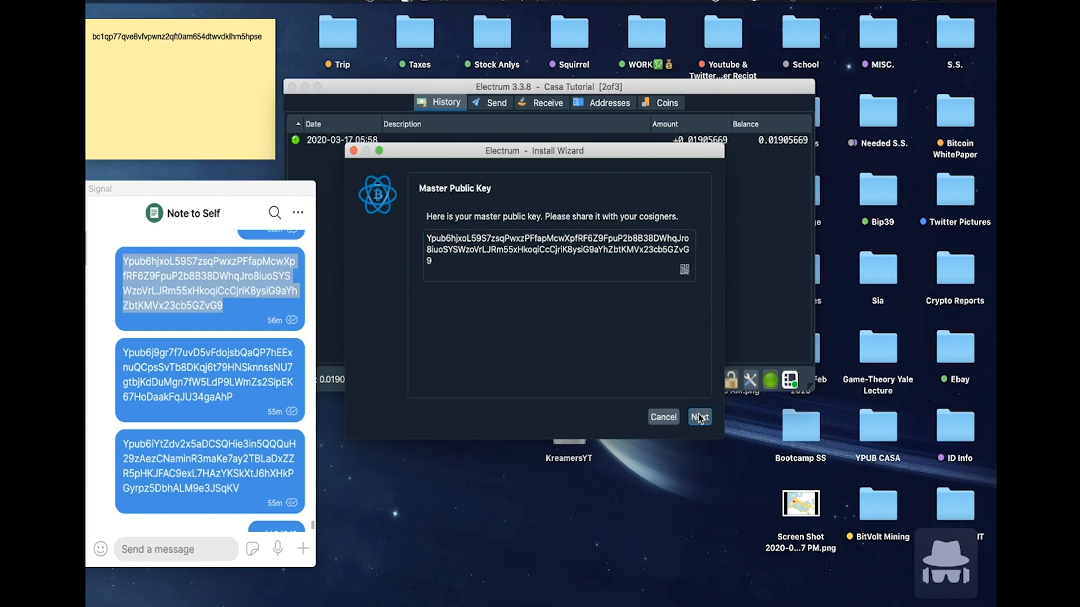
click(699, 418)
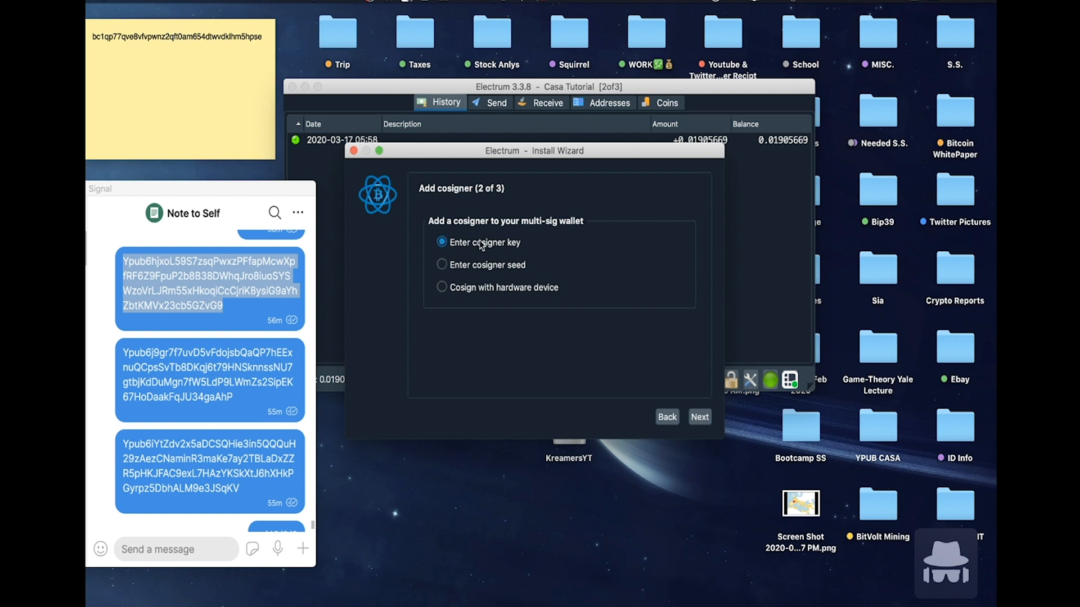
Add cosigner 2 by cosigner key, using the second Ypub copied from the Signal notes
click(707, 418)
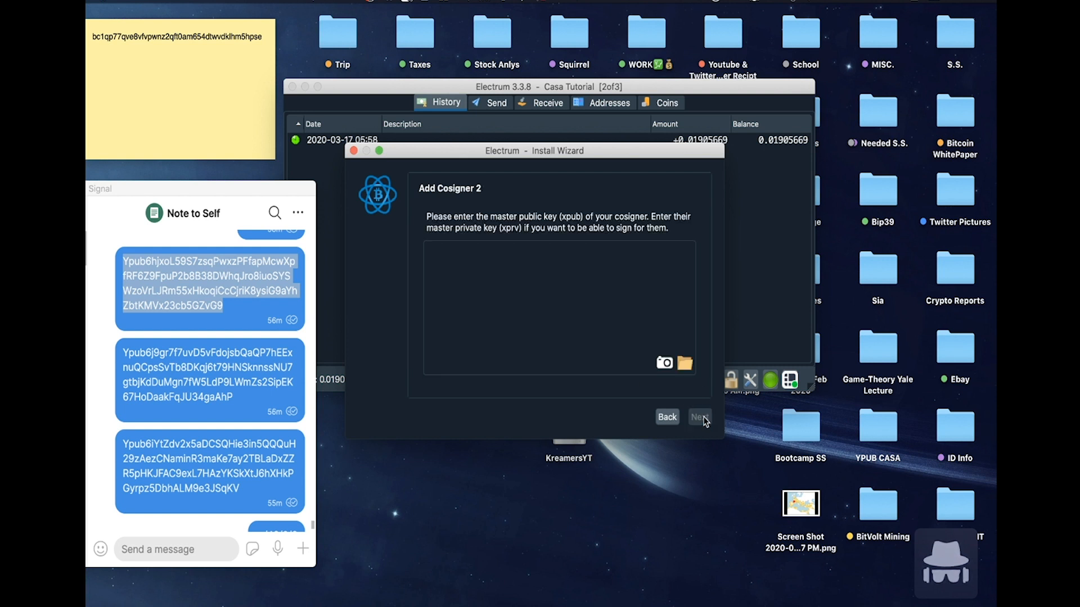
click(188, 400)
click(239, 398)
drag(239, 398, 123, 351)
key(super+c)
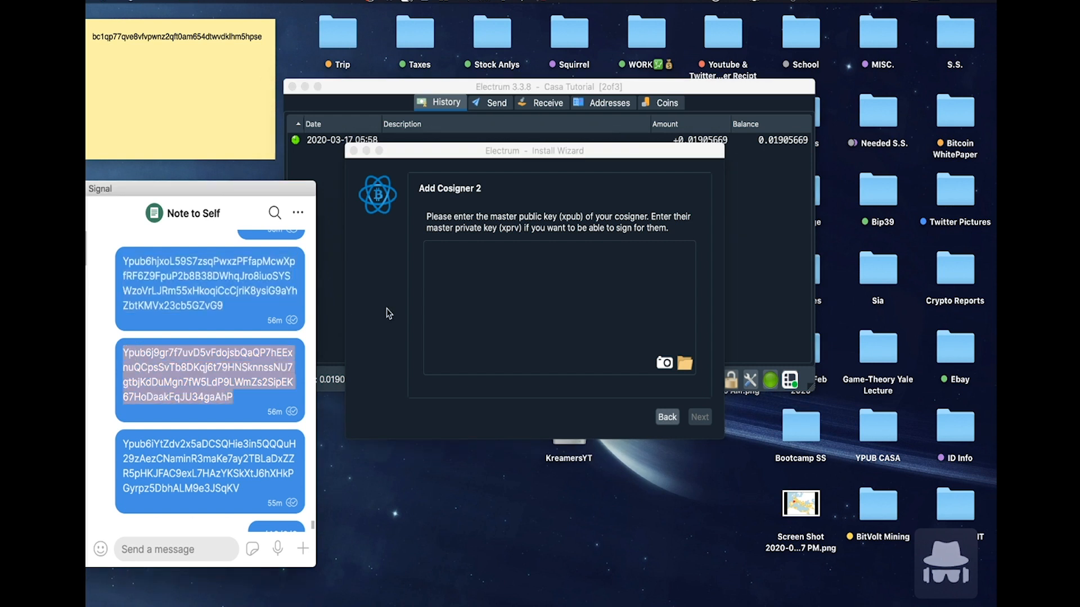
click(447, 306)
key(super+v)
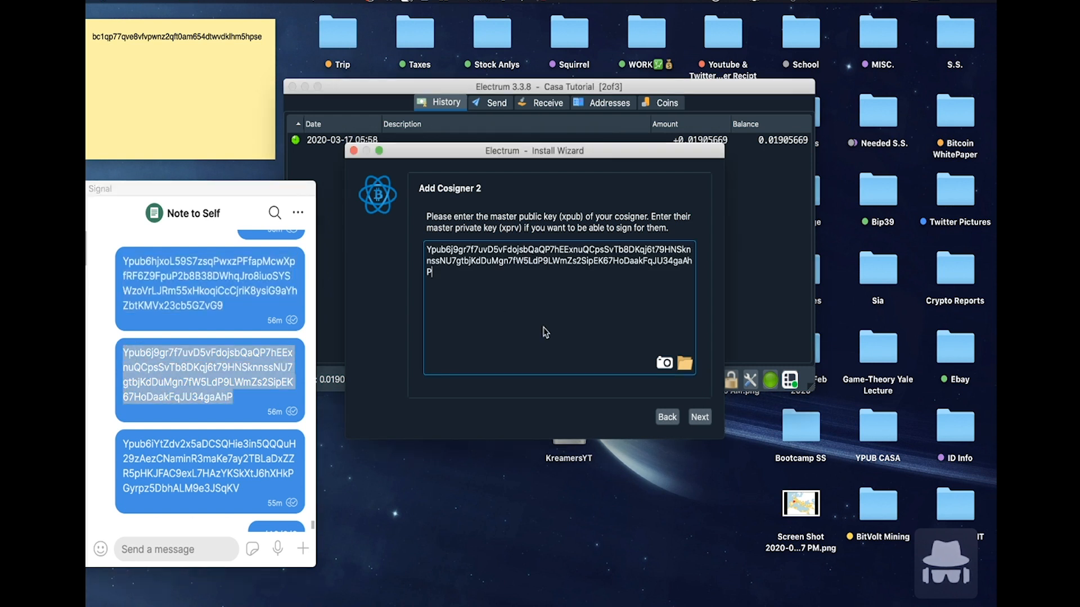
click(697, 417)
Make cosigner 3 a hardware device, using the unnamed Ledger
click(443, 288)
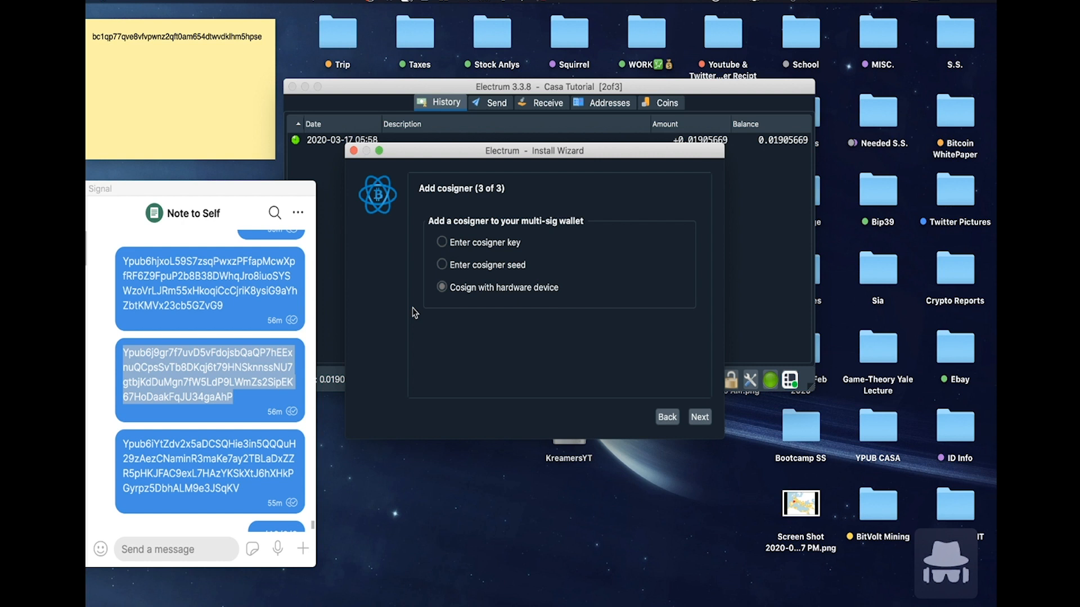
click(698, 418)
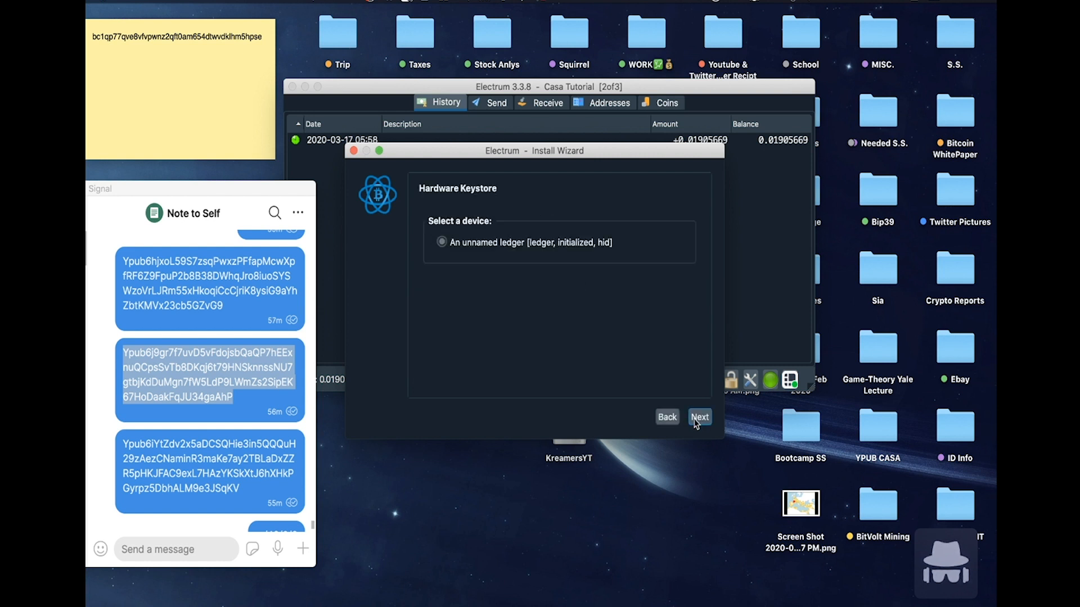
click(701, 421)
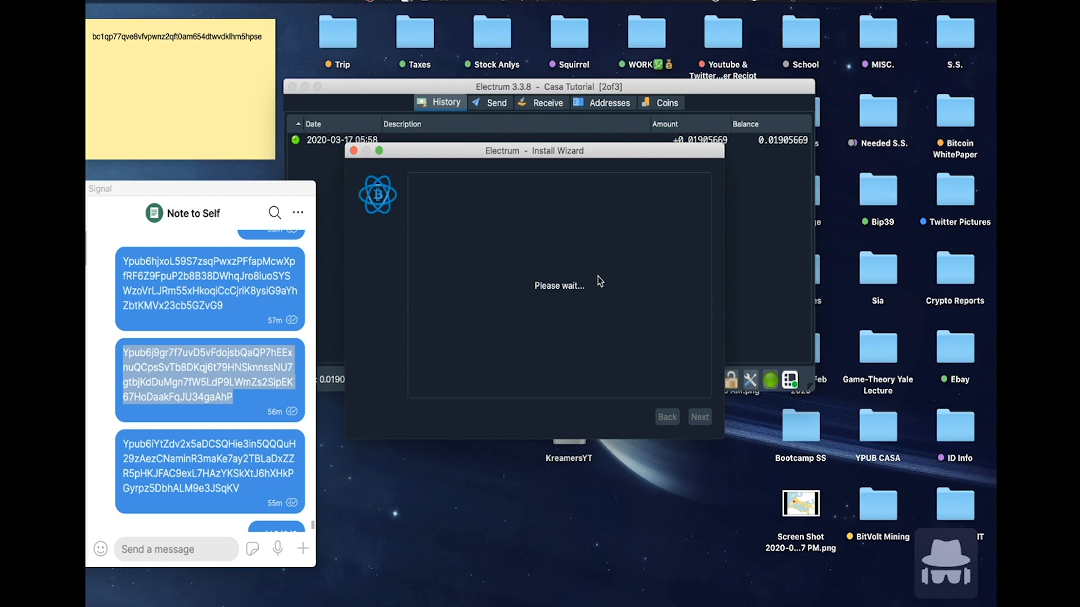
Set the address type to p2sh-segwit multisig (p2wsh-p2sh) with the derivation path m/49/0/6 copied from Signal
scroll(475, 281, down, 1)
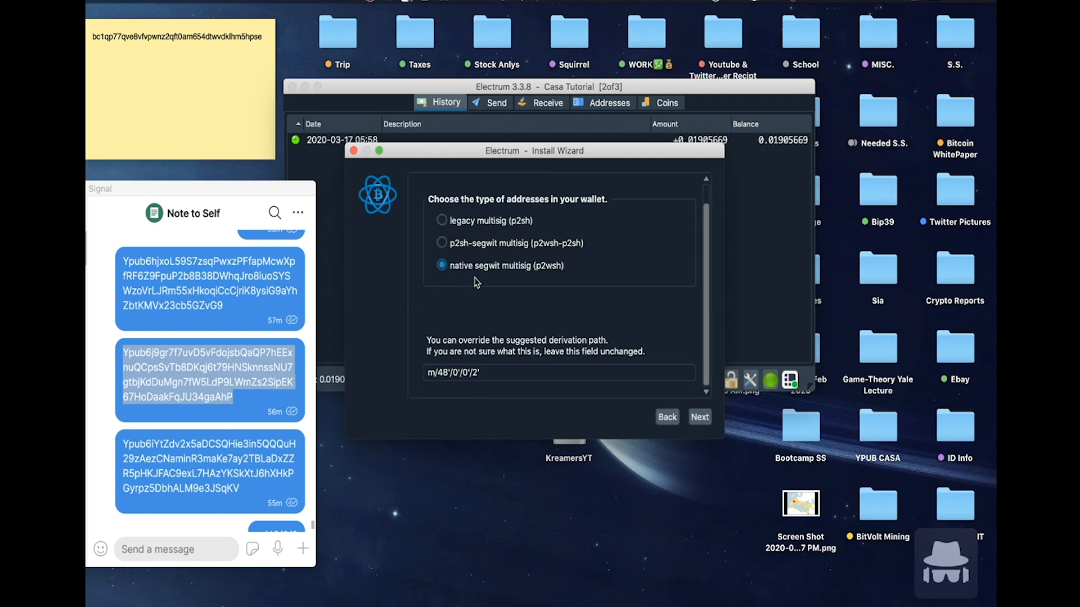
click(443, 243)
triple_click(495, 375)
key(BackSpace)
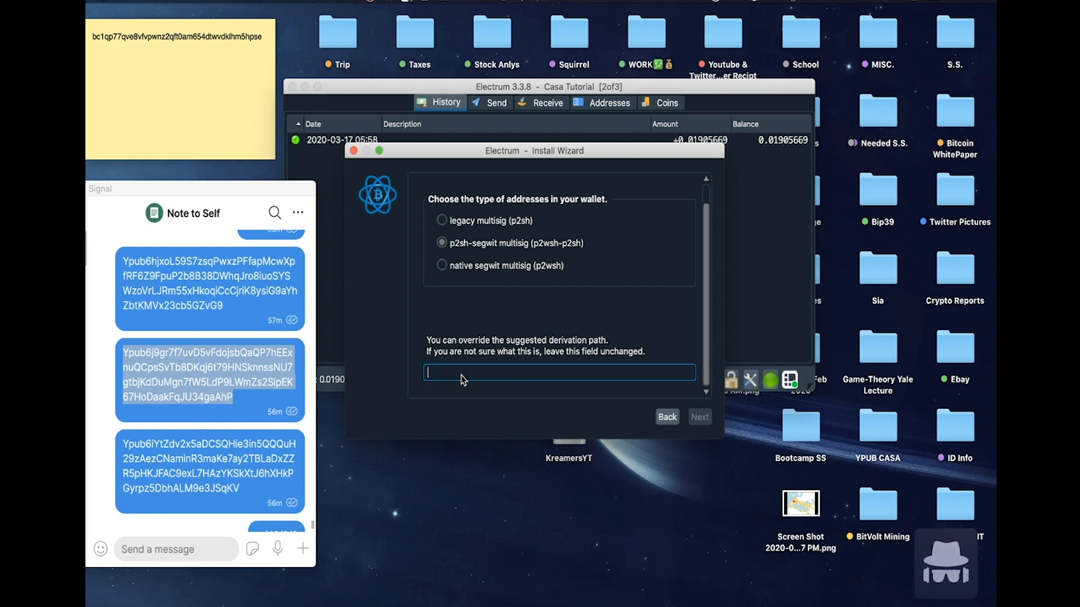
scroll(293, 517, down, 2)
triple_click(280, 504)
key(super+c)
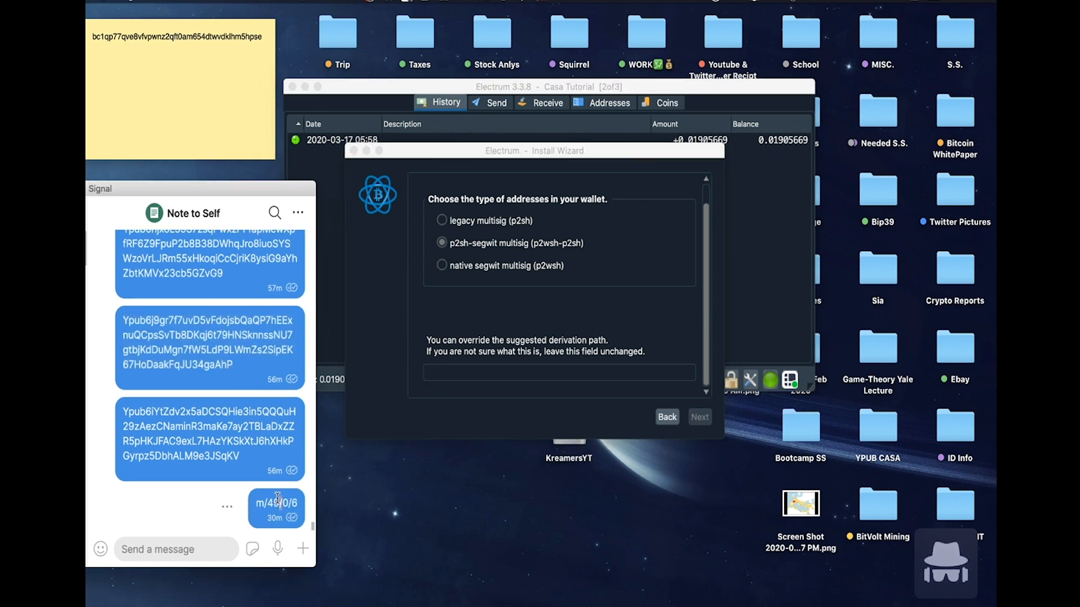
click(498, 370)
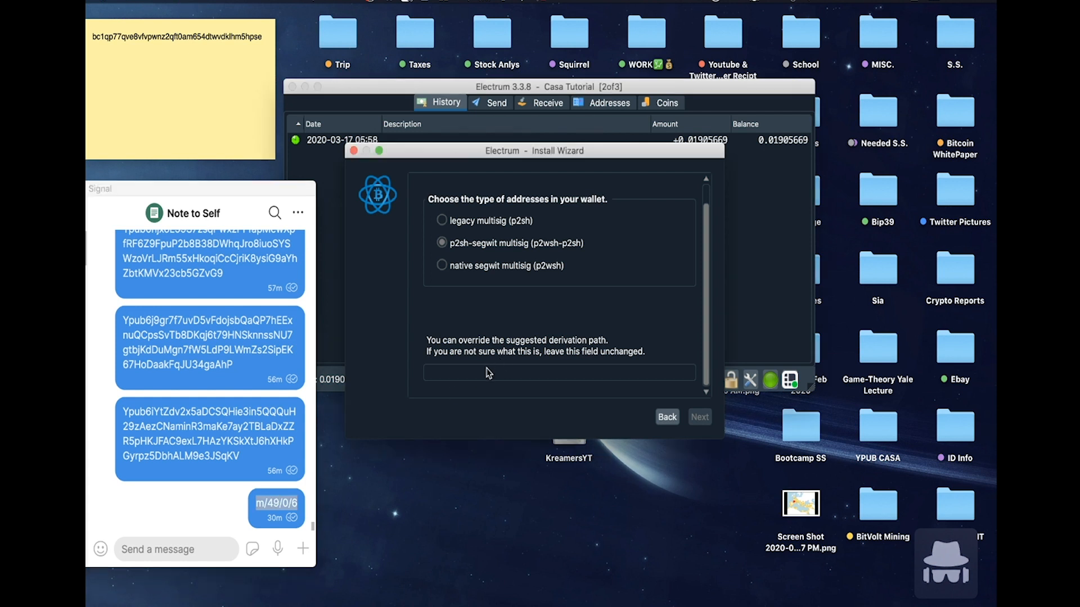
key(super+v)
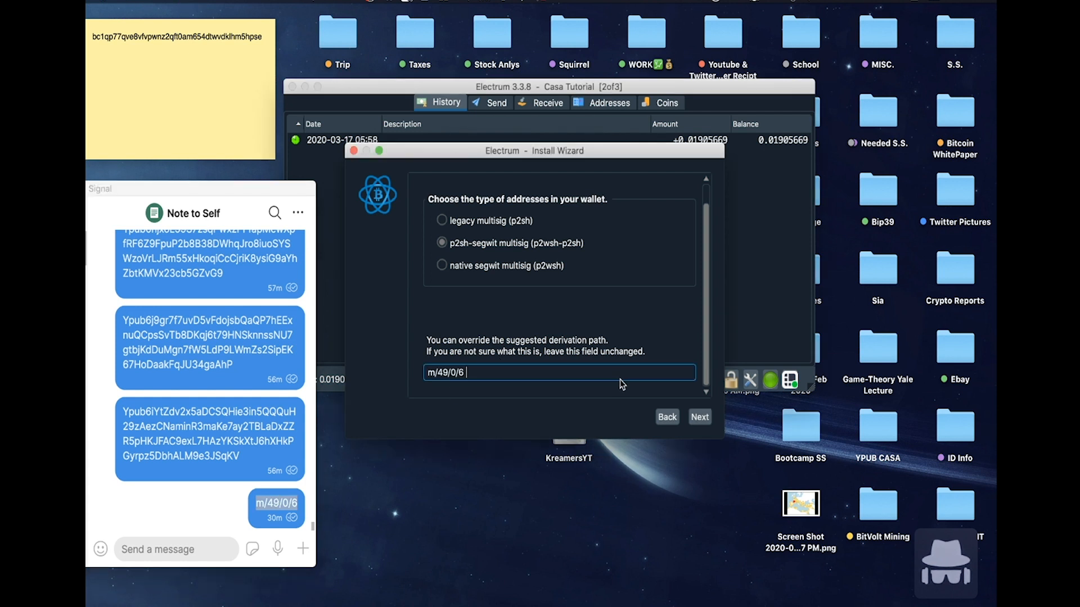
click(705, 423)
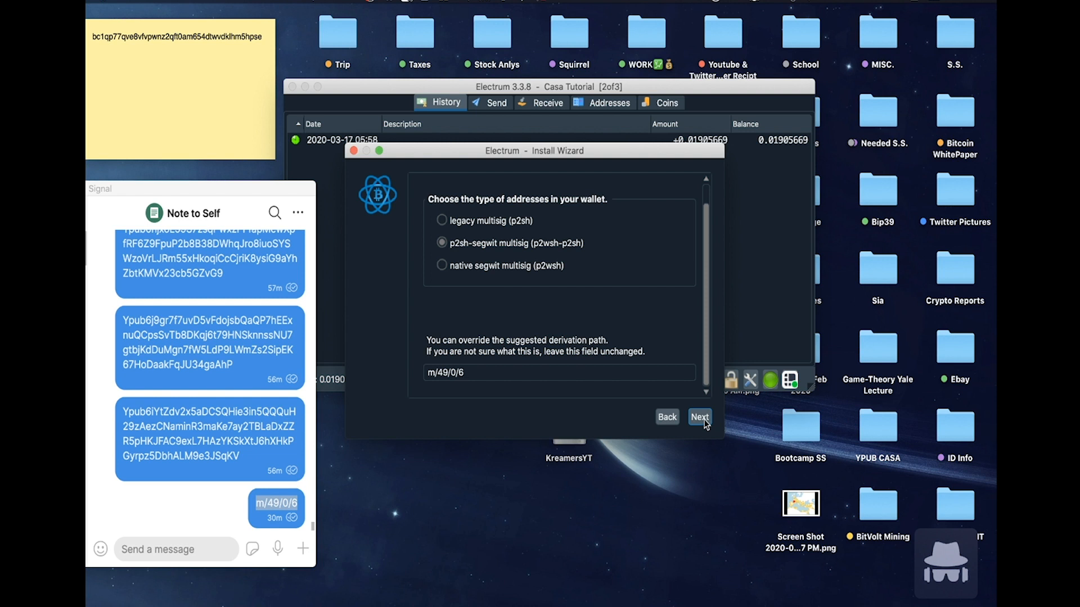
Finish creating the wallet with the encryption password left empty
click(705, 423)
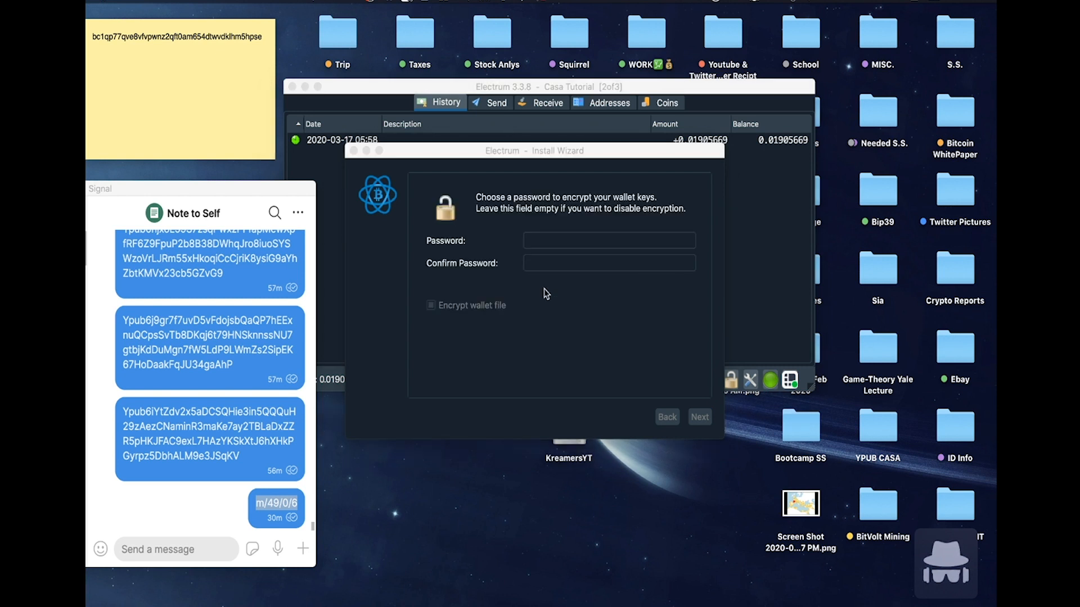
click(560, 302)
click(703, 417)
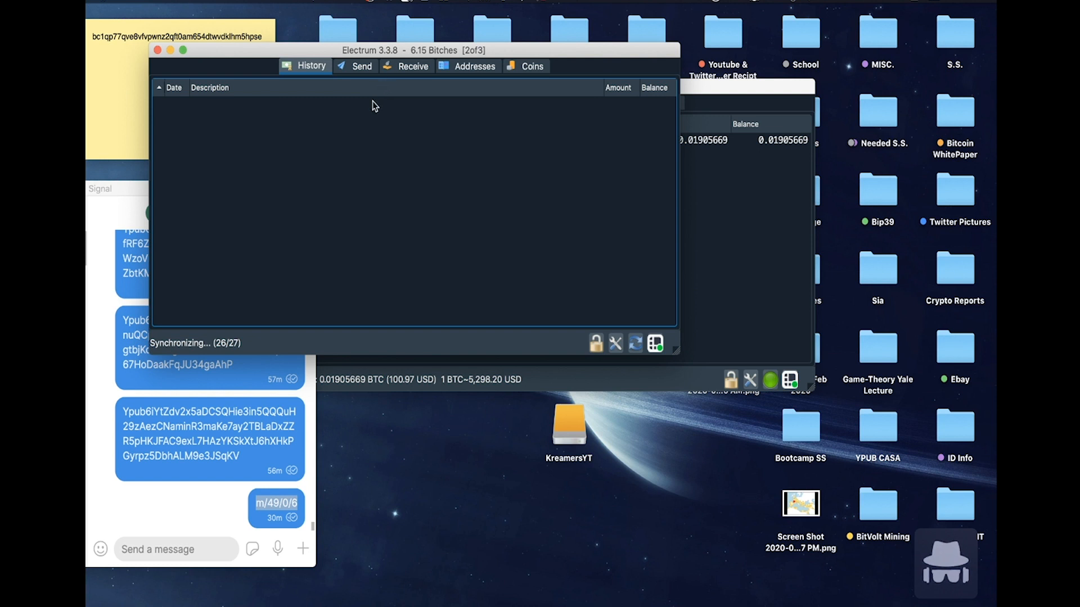
Arrange the 6.15 Bitches and Casa Tutorial wallet windows so that their transaction histories and balances can be compared
drag(413, 52, 505, 223)
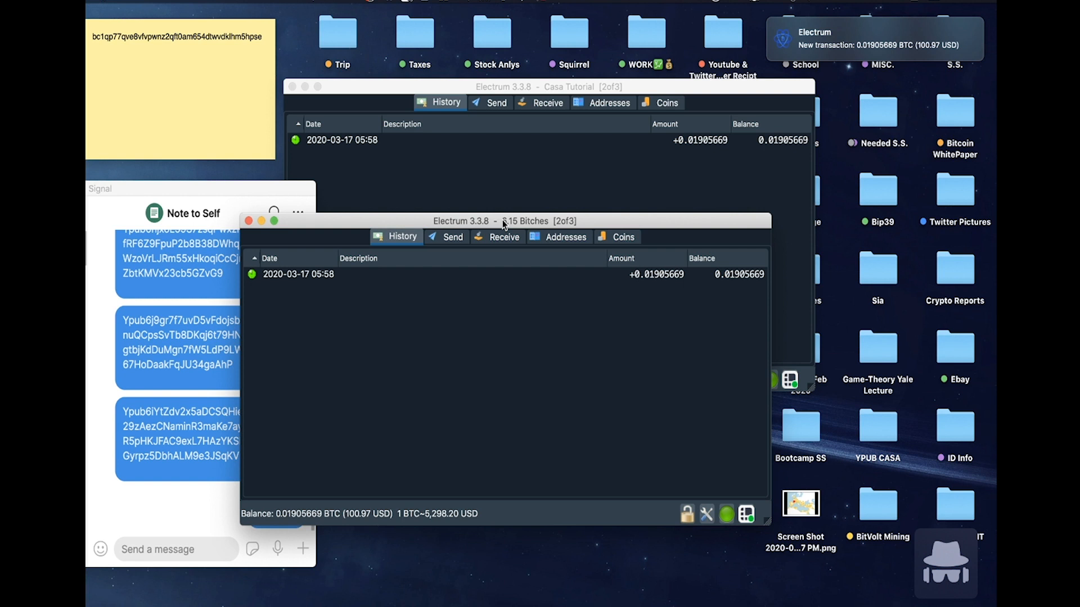
drag(494, 220, 358, 168)
drag(516, 88, 591, 230)
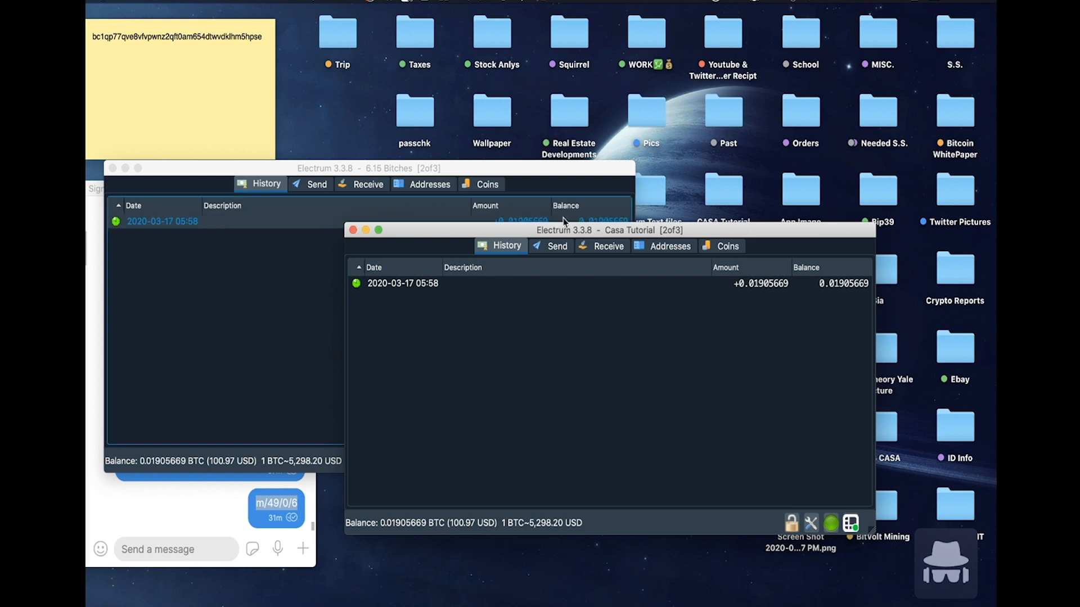
In the 6.15 Bitches wallet, start a payment to the Bitcoin address copied from the yellow sticky note
drag(431, 173, 435, 103)
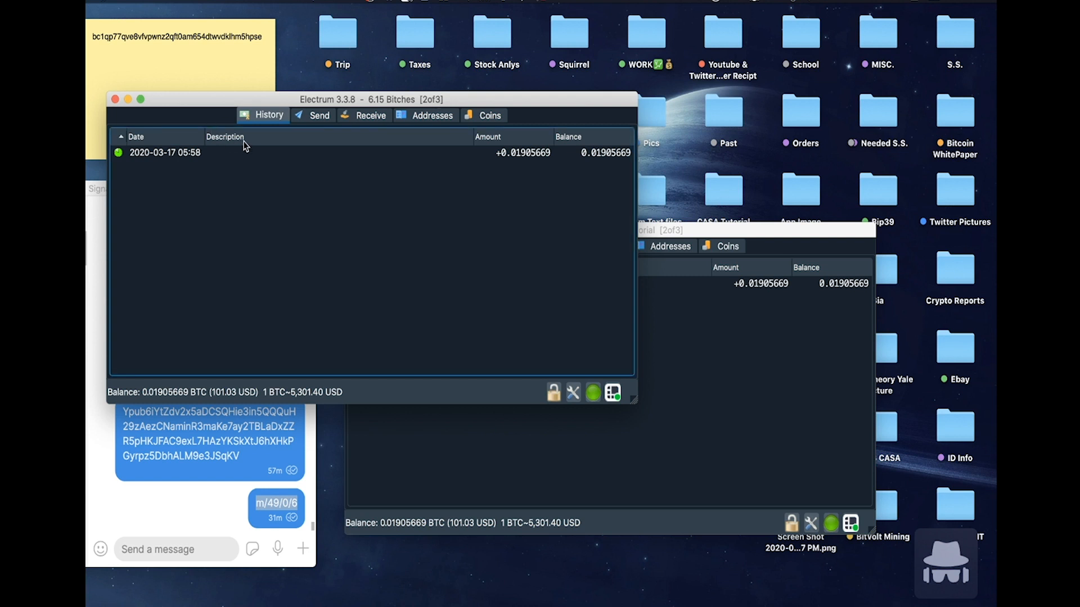
click(119, 157)
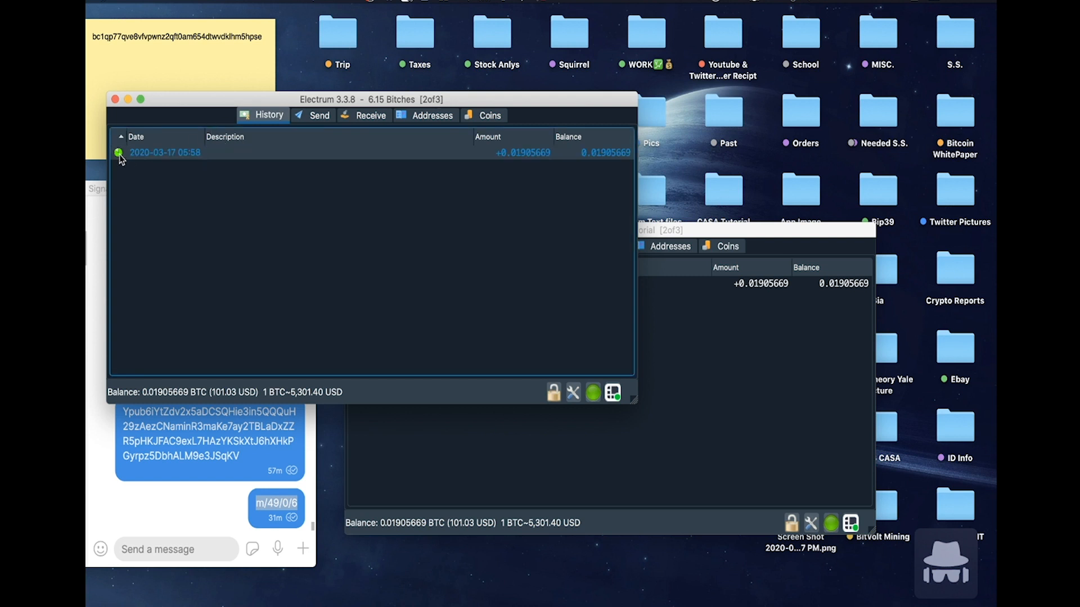
click(314, 116)
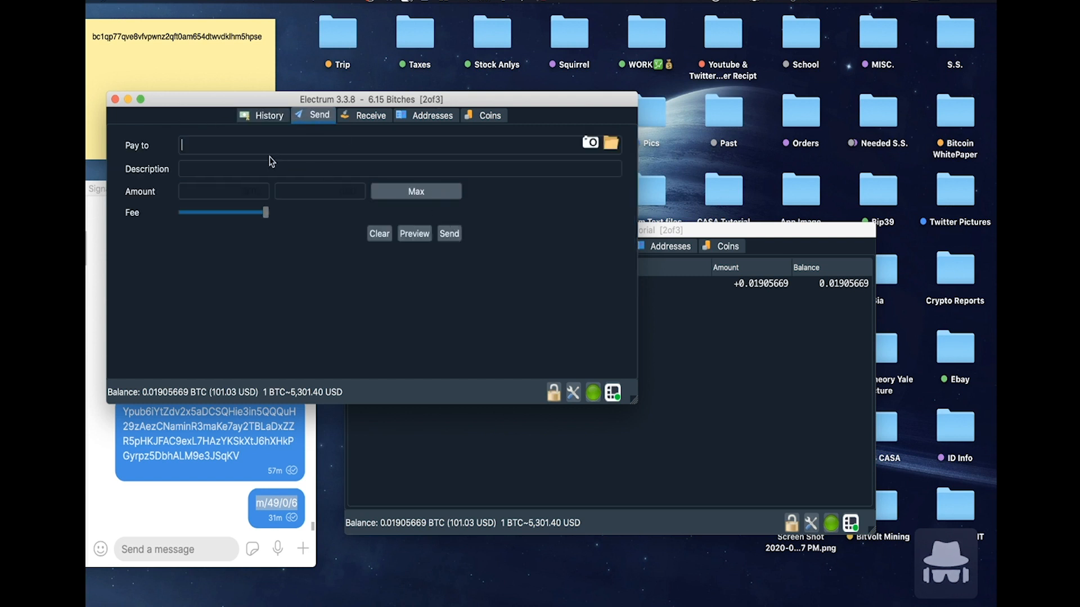
click(183, 32)
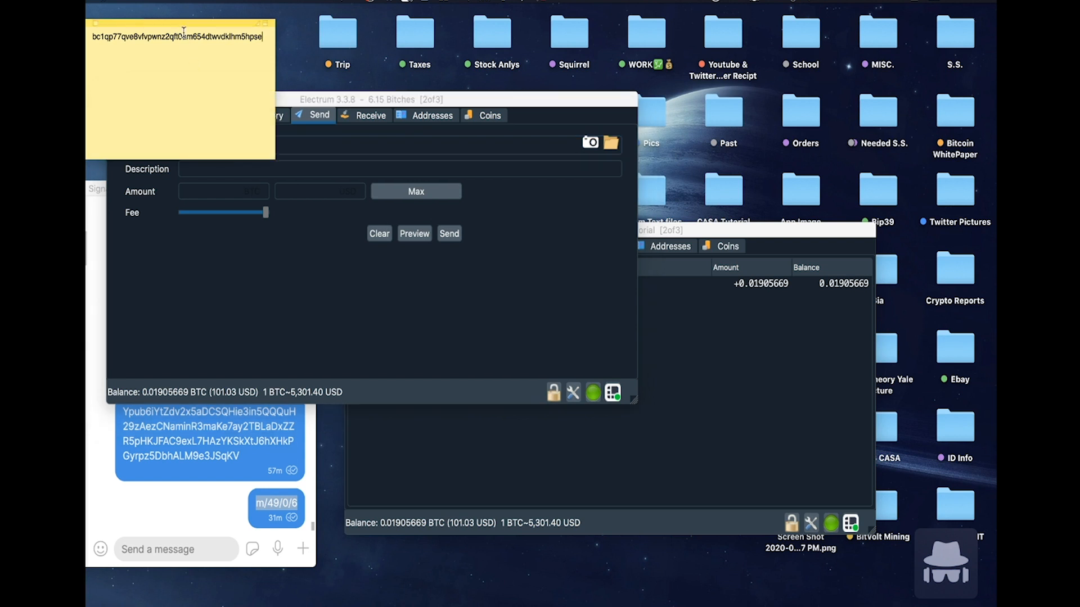
double_click(183, 32)
key(super+c)
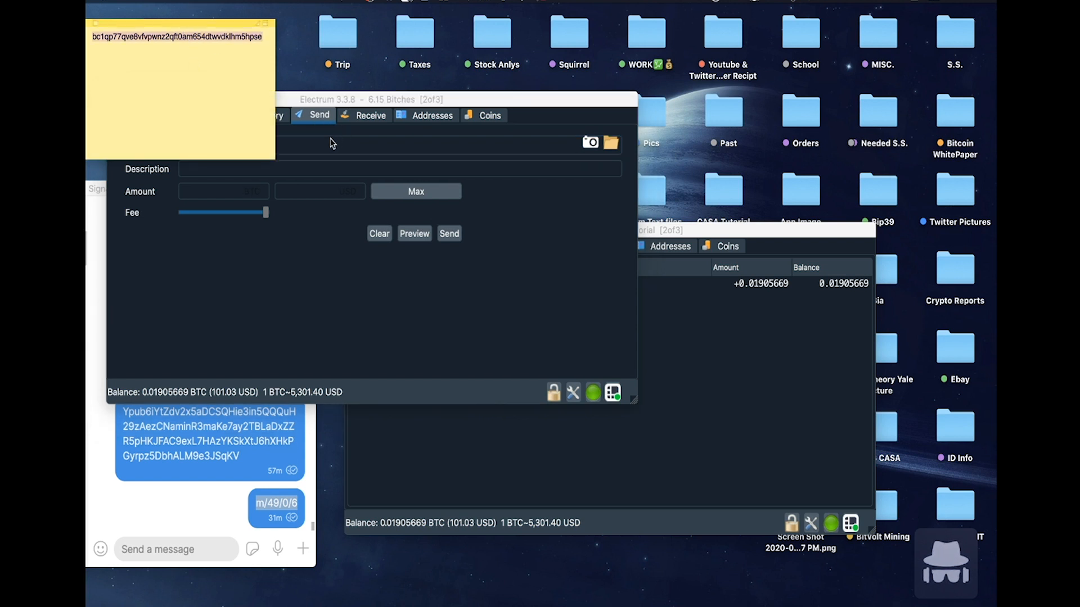
click(330, 144)
key(super+v)
Set the payment amount to the wallet's maximum and send it, agreeing to proceed with the mining fee
click(224, 192)
click(397, 199)
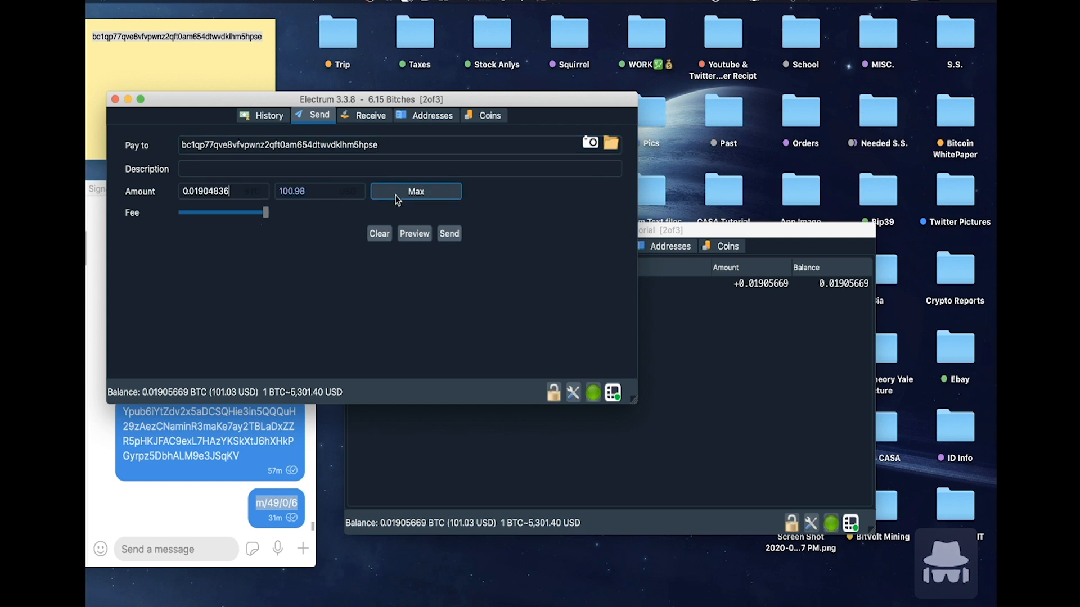
click(265, 212)
mouse_move(267, 214)
click(449, 233)
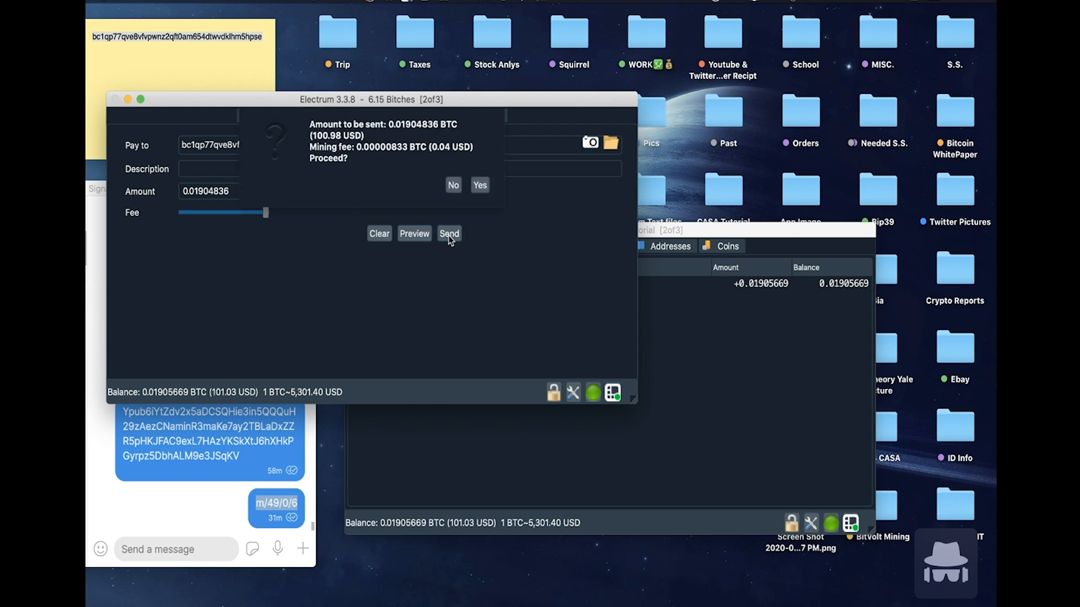
click(479, 185)
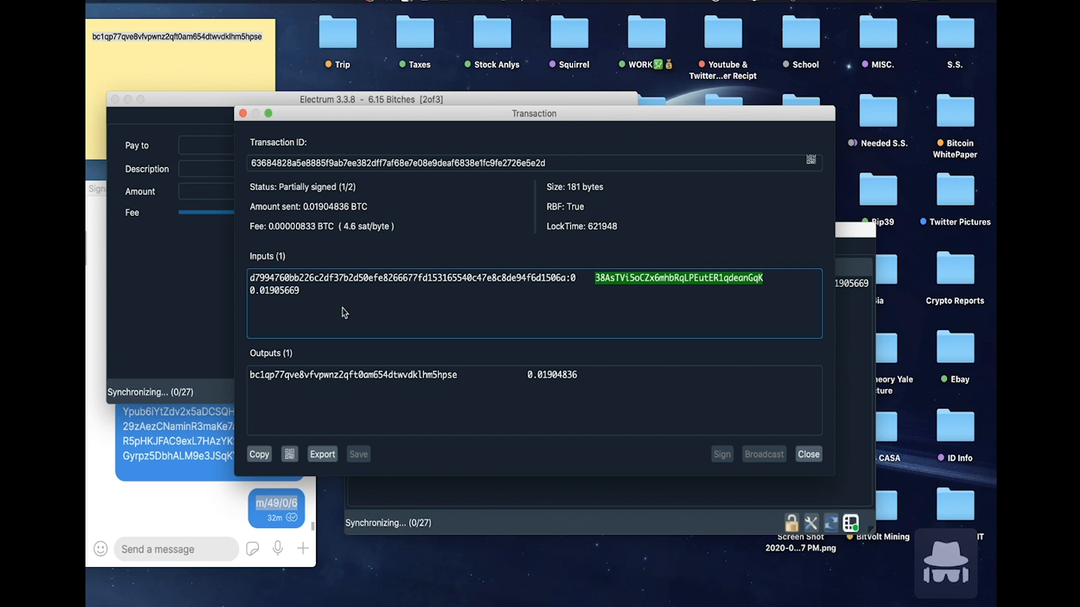
Export the partially signed transaction to the Desktop as unsigned.txn and close the transaction window
click(327, 456)
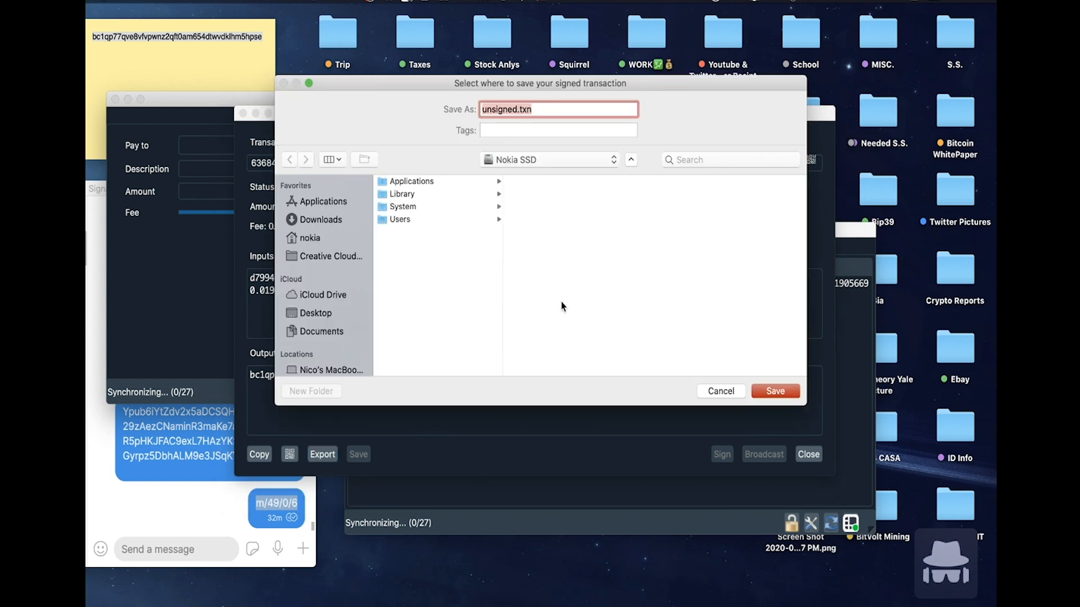
click(317, 320)
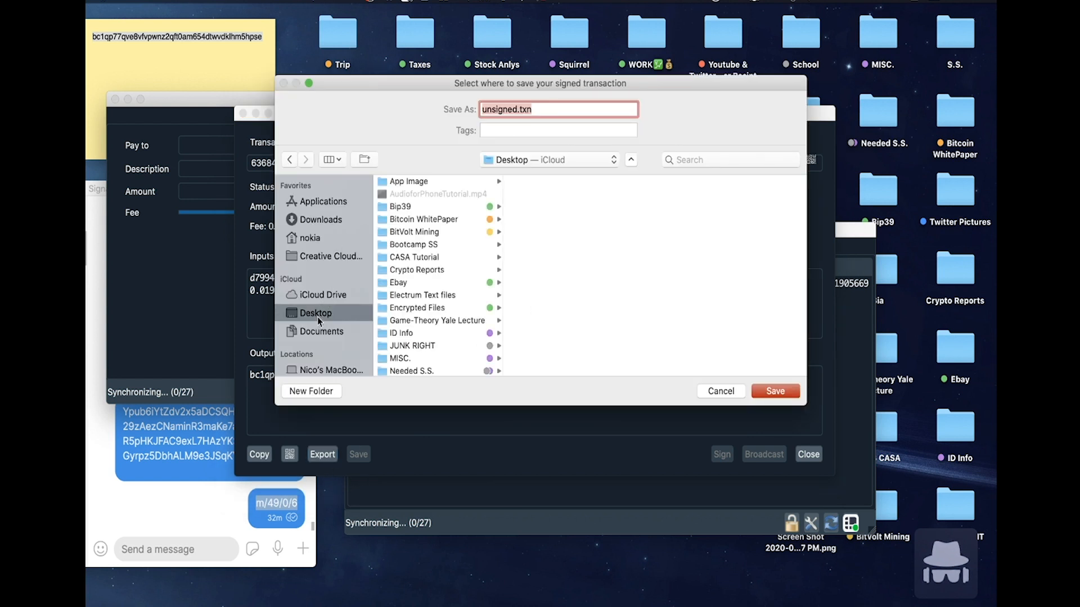
scroll(495, 331, down, 10)
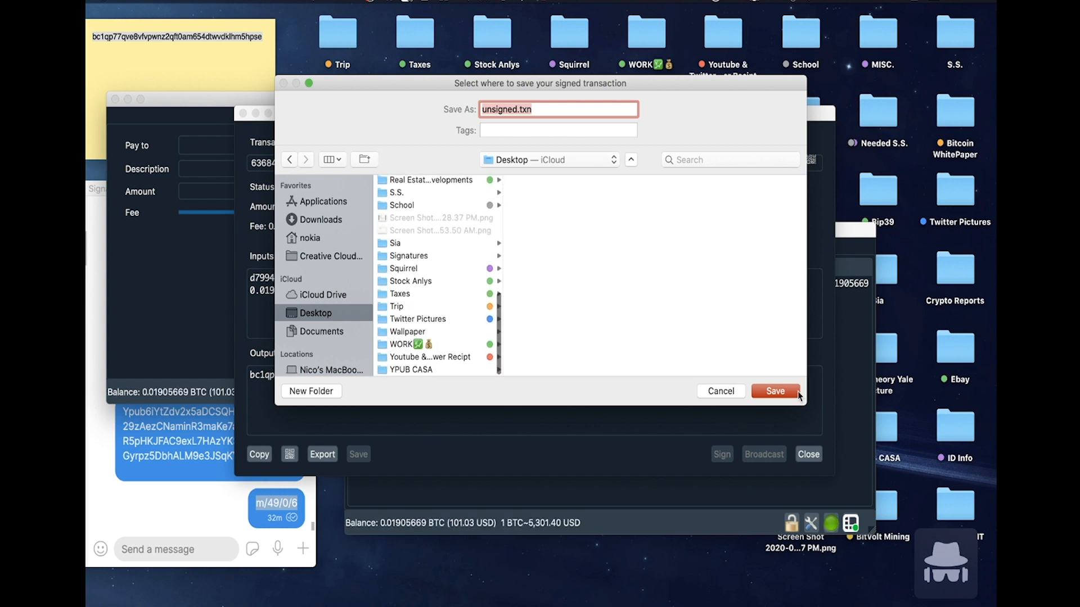
click(787, 390)
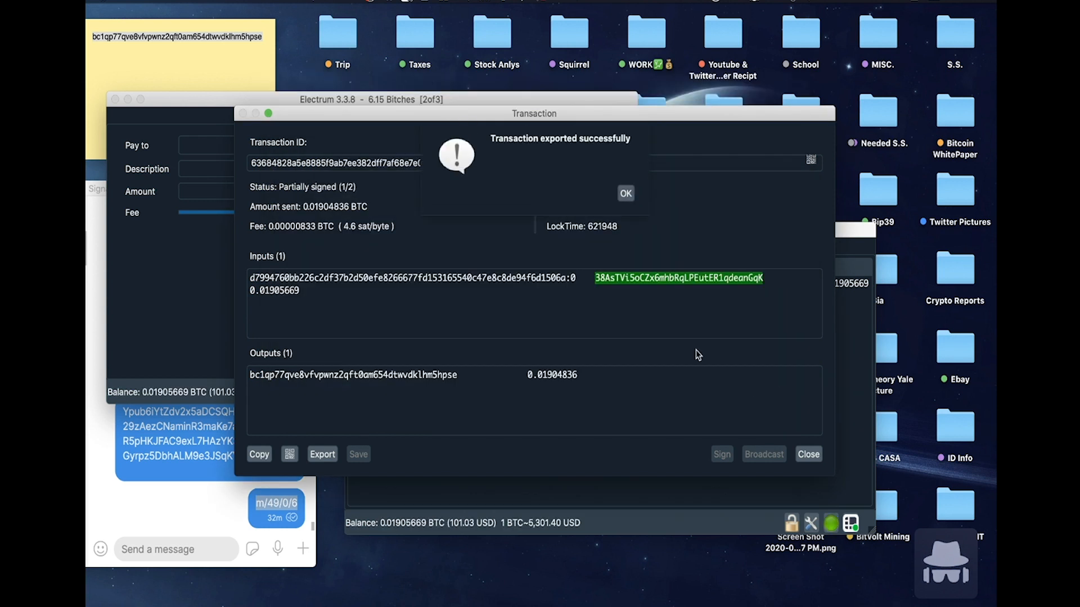
click(624, 189)
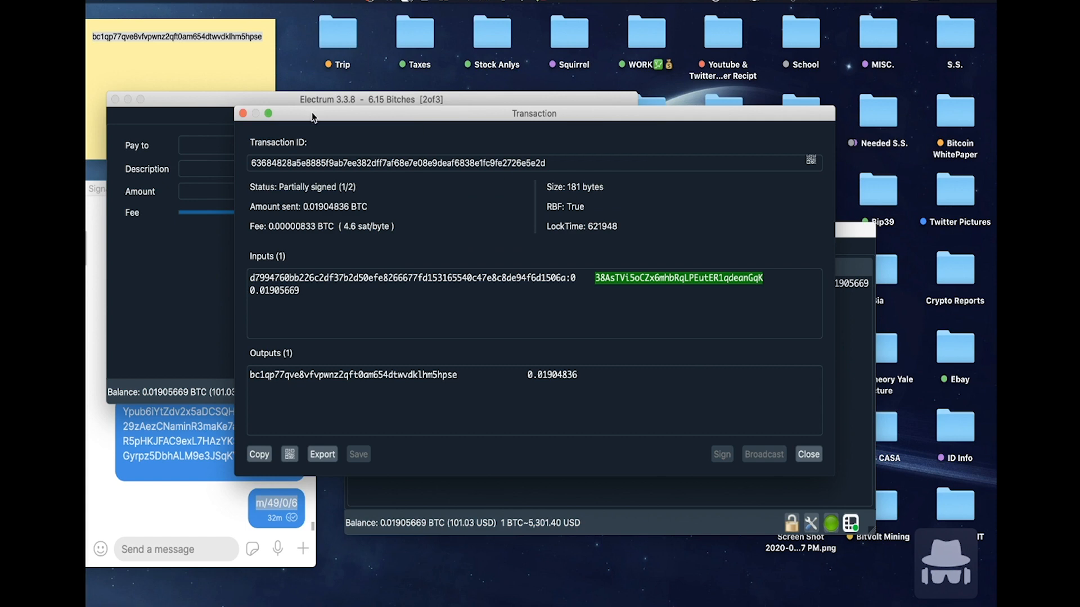
click(243, 115)
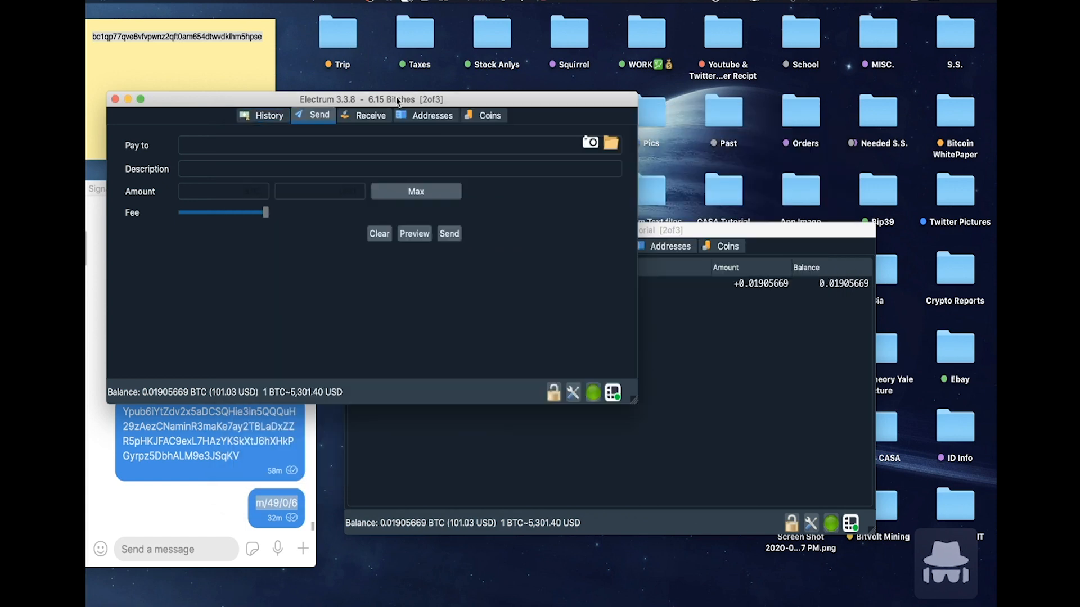
Close the 6.15 Bitches wallet and move the Casa Tutorial wallet window up into clear view
drag(390, 97, 483, 72)
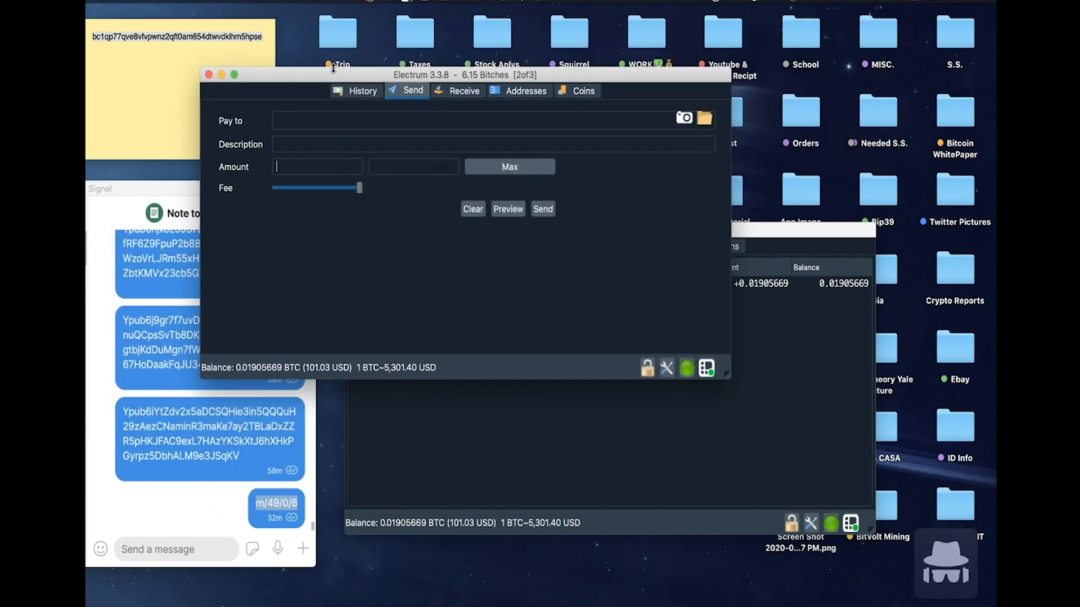
click(208, 74)
drag(561, 239, 532, 151)
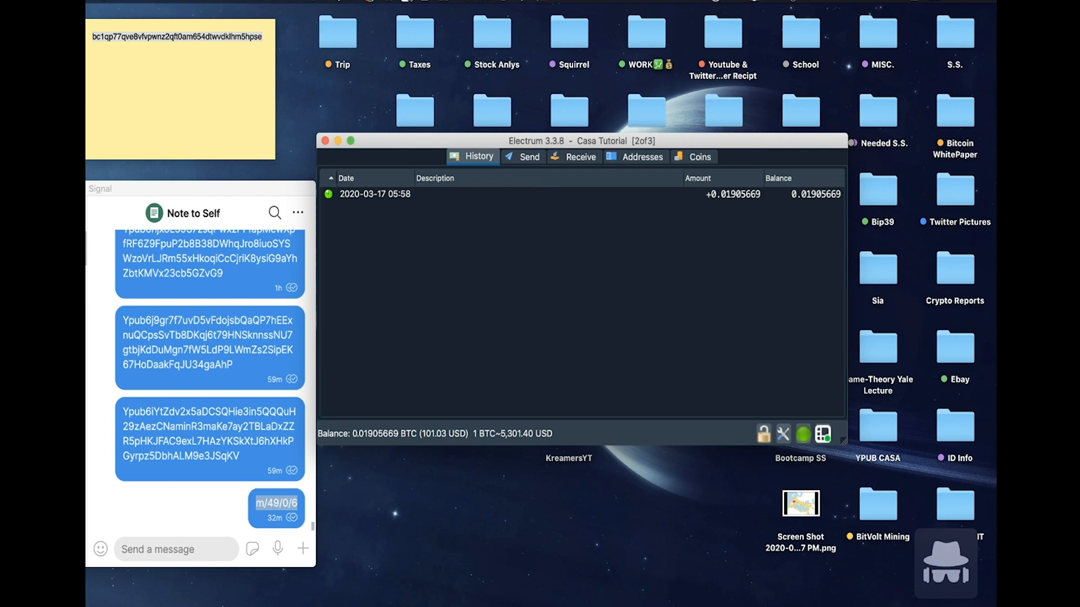
drag(467, 146, 381, 73)
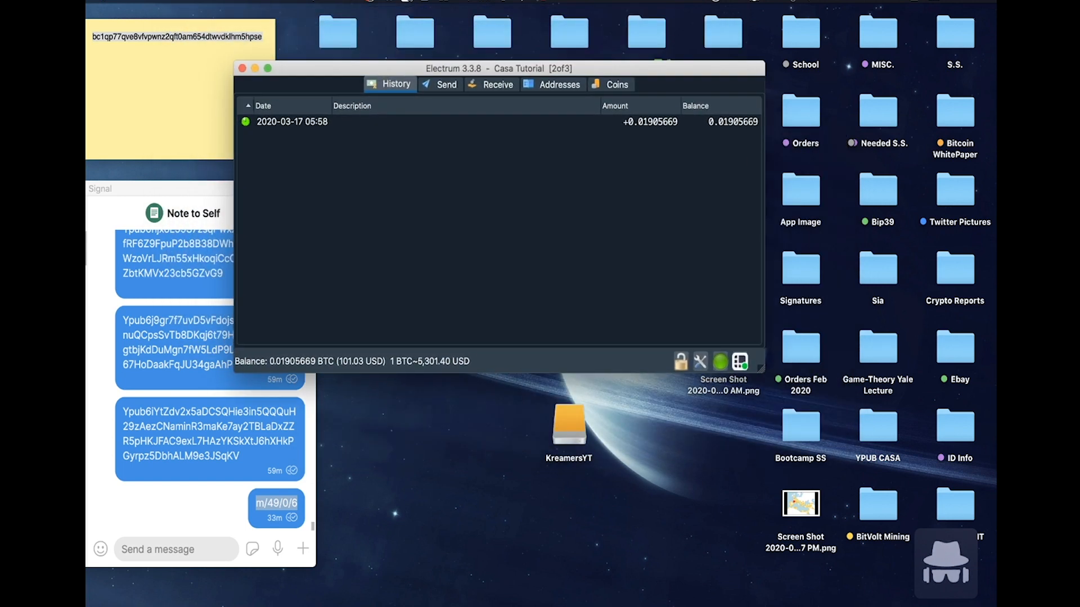
Load the transaction file unsigned.txn from the Desktop into the Casa Tutorial wallet
click(276, 1)
mouse_move(326, 109)
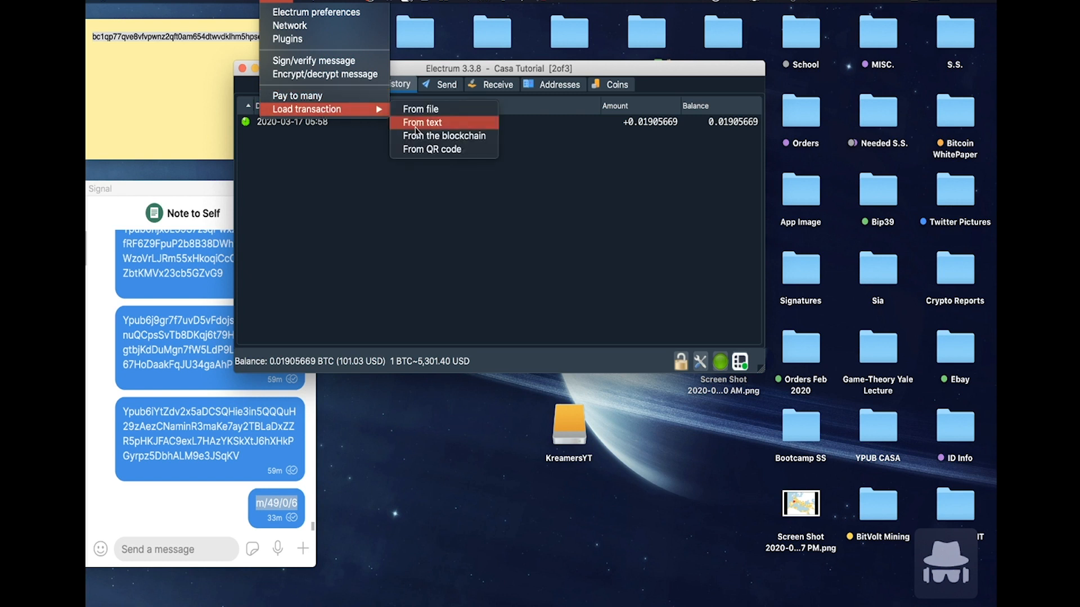
click(436, 109)
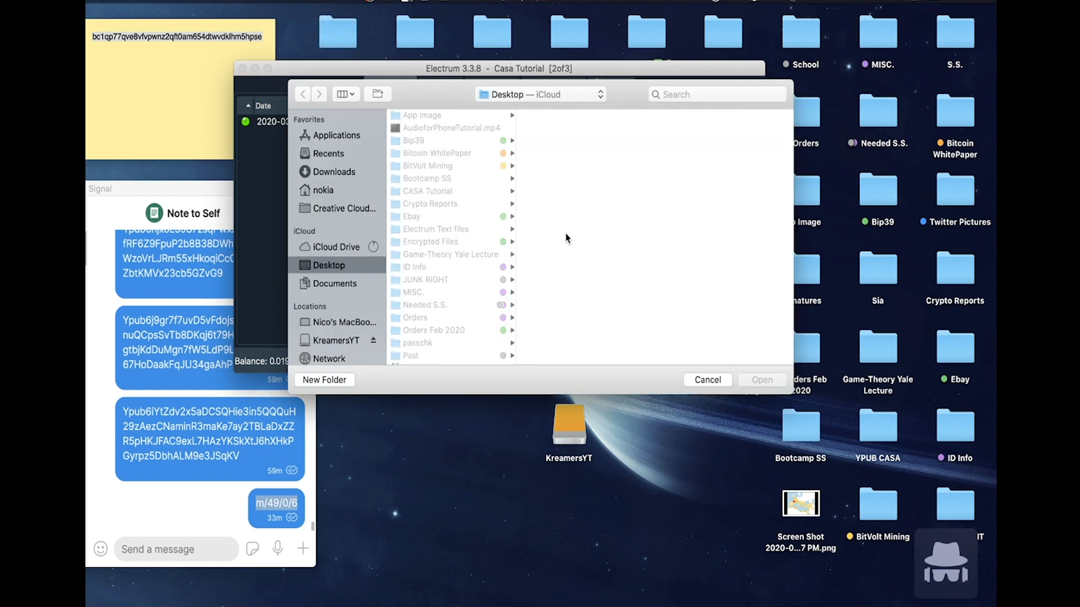
scroll(432, 219, down, 6)
scroll(431, 222, down, 2)
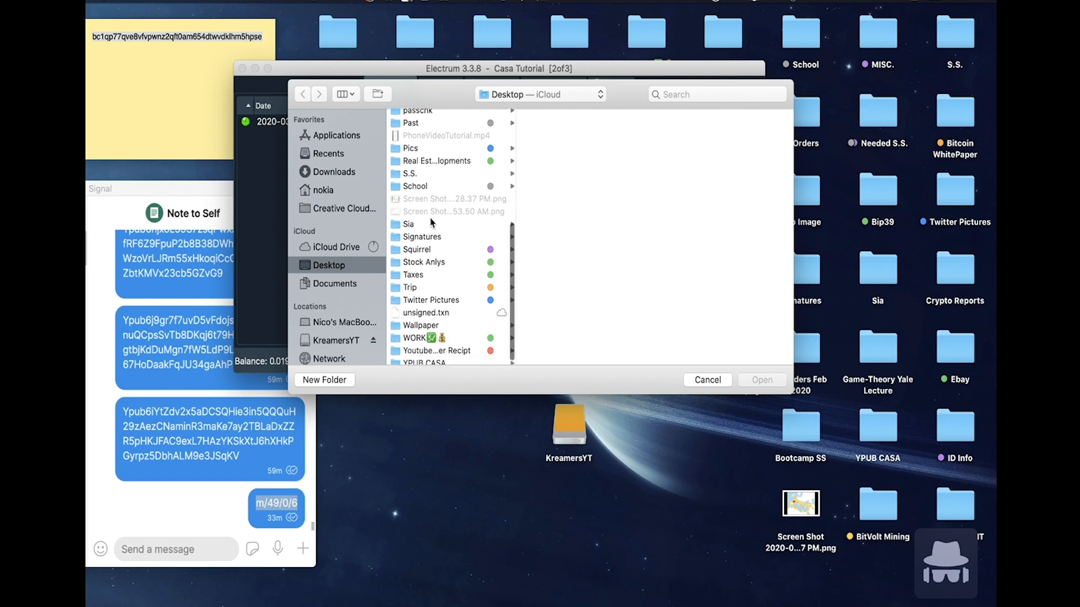
click(445, 310)
key(Return)
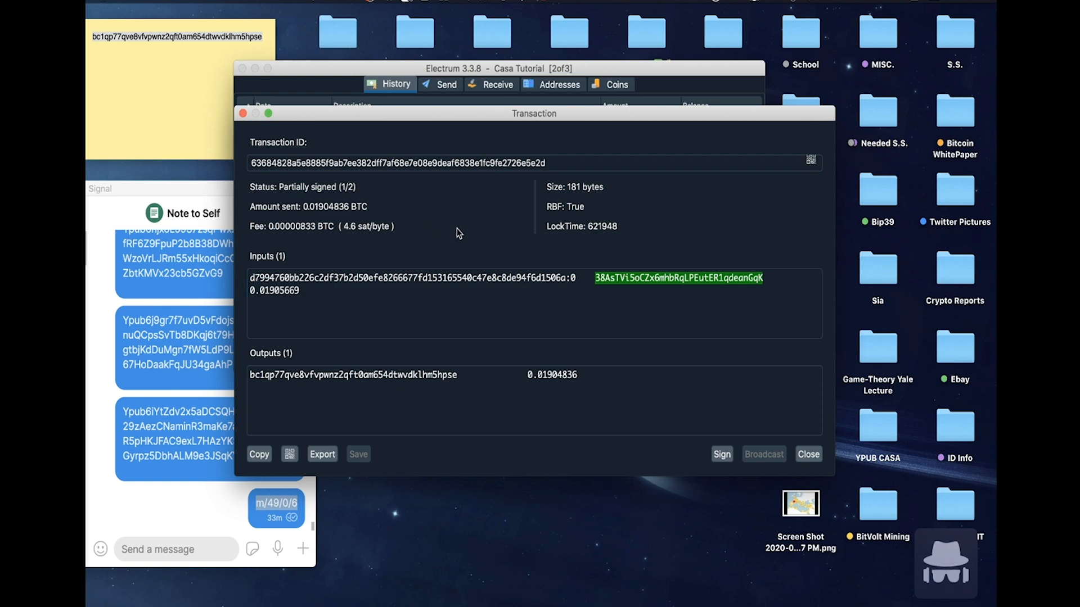
Sign the loaded transaction with the Casa Tutorial wallet, broadcast it and dismiss the notice
drag(529, 119, 547, 139)
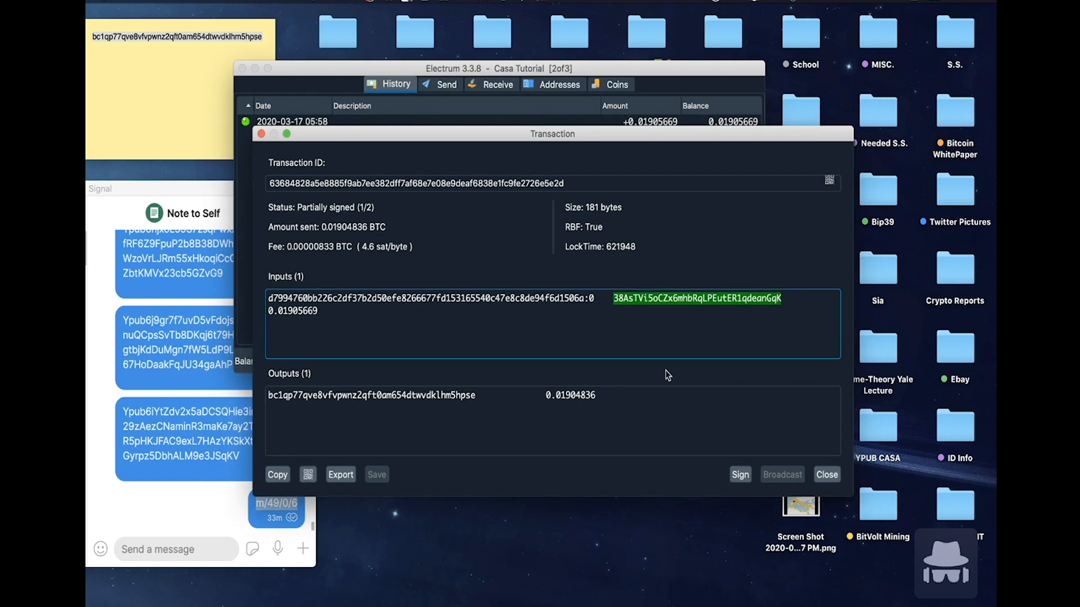
click(747, 479)
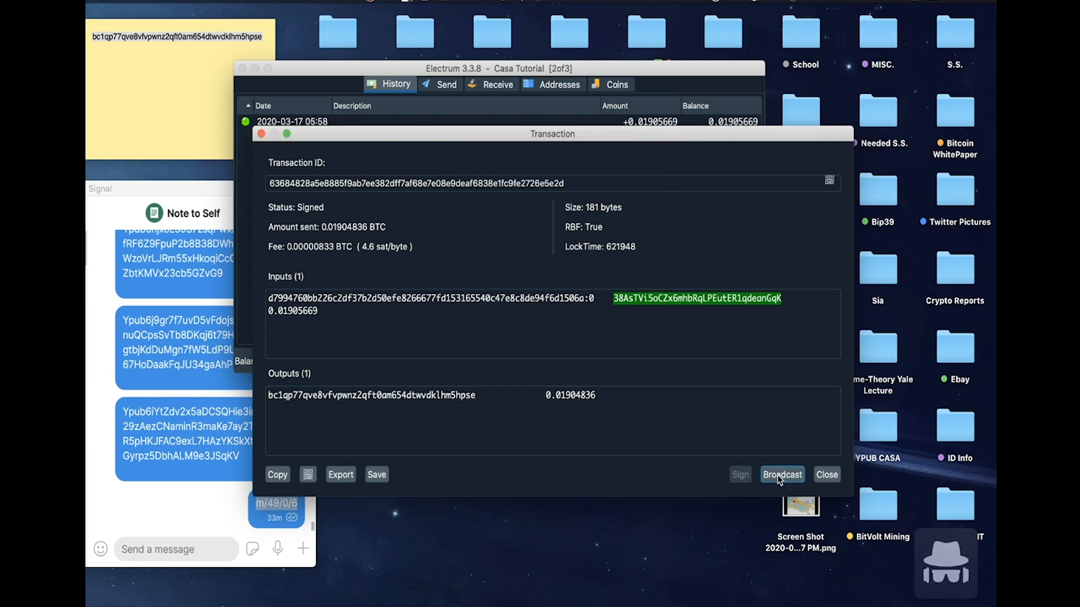
click(780, 475)
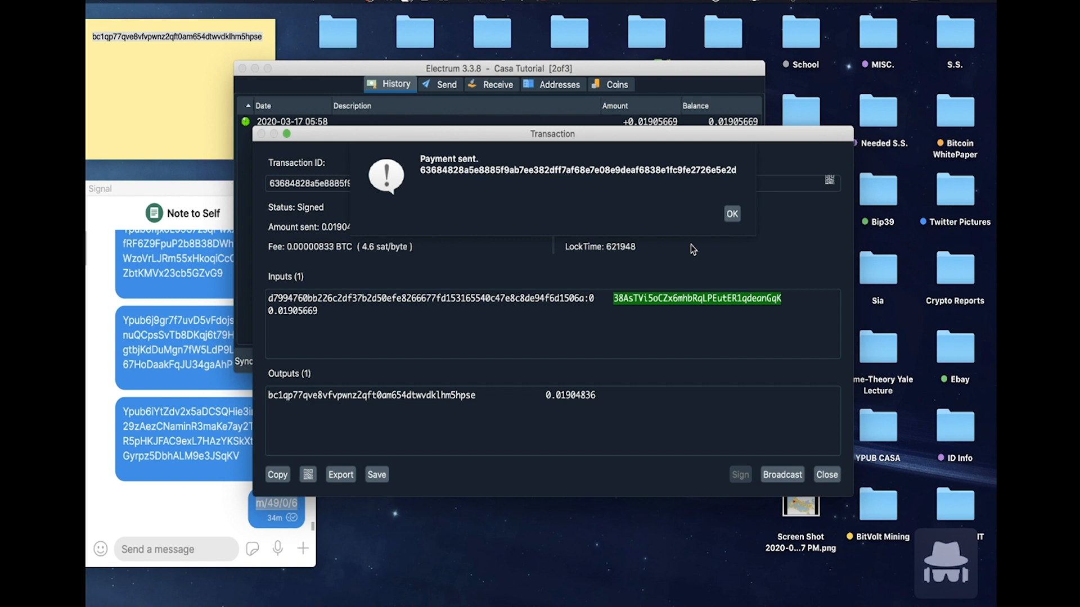
click(737, 211)
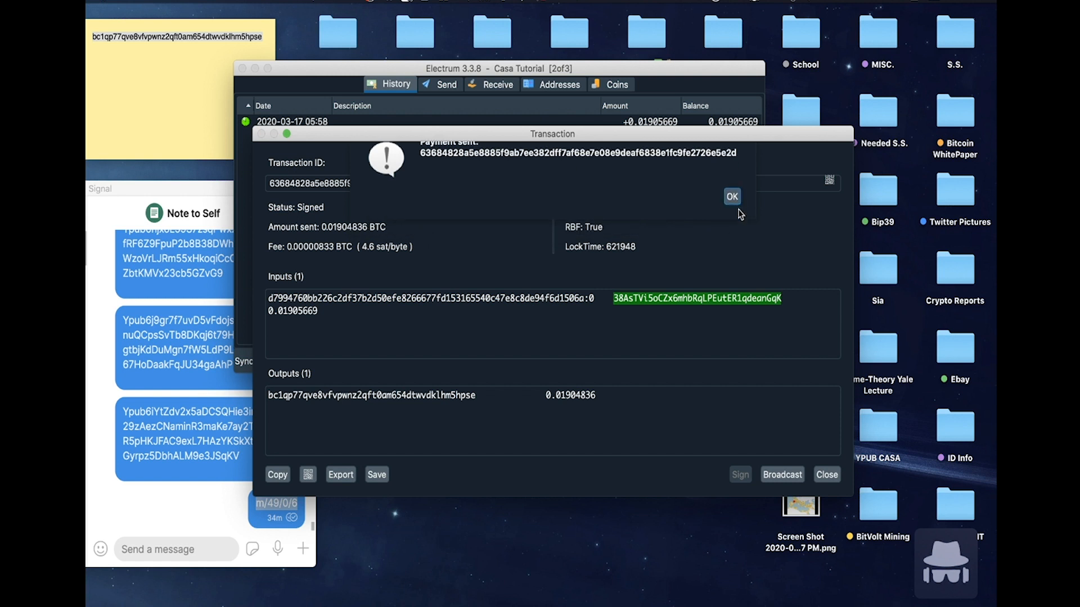